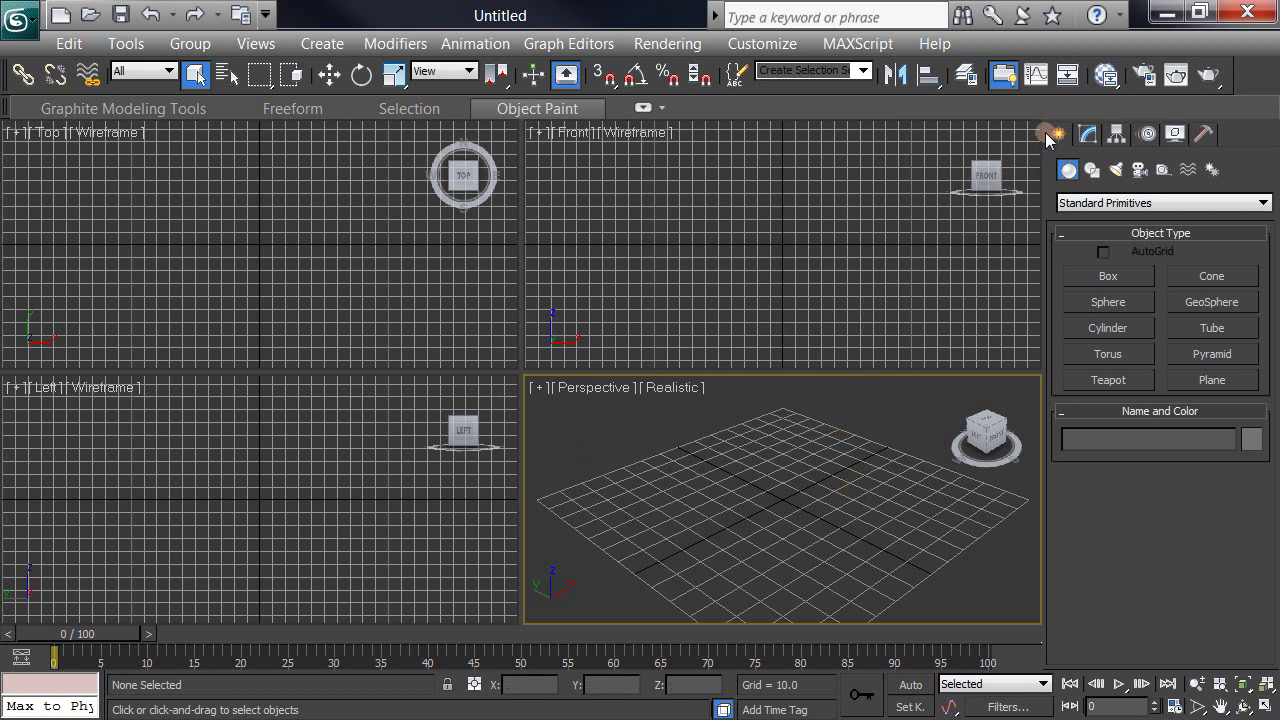
Create a box about 32 long, 30 wide and 30 high near the grid's centre in the Perspective view
click(1083, 274)
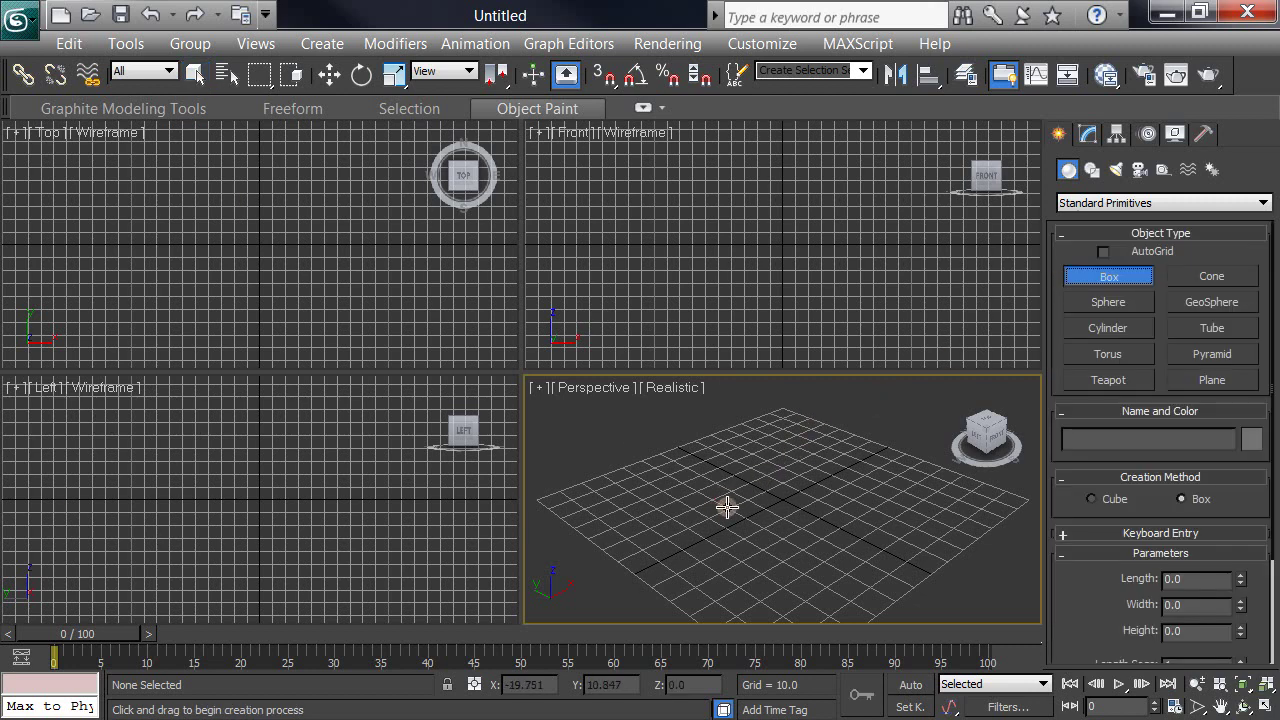
drag(729, 506, 840, 510)
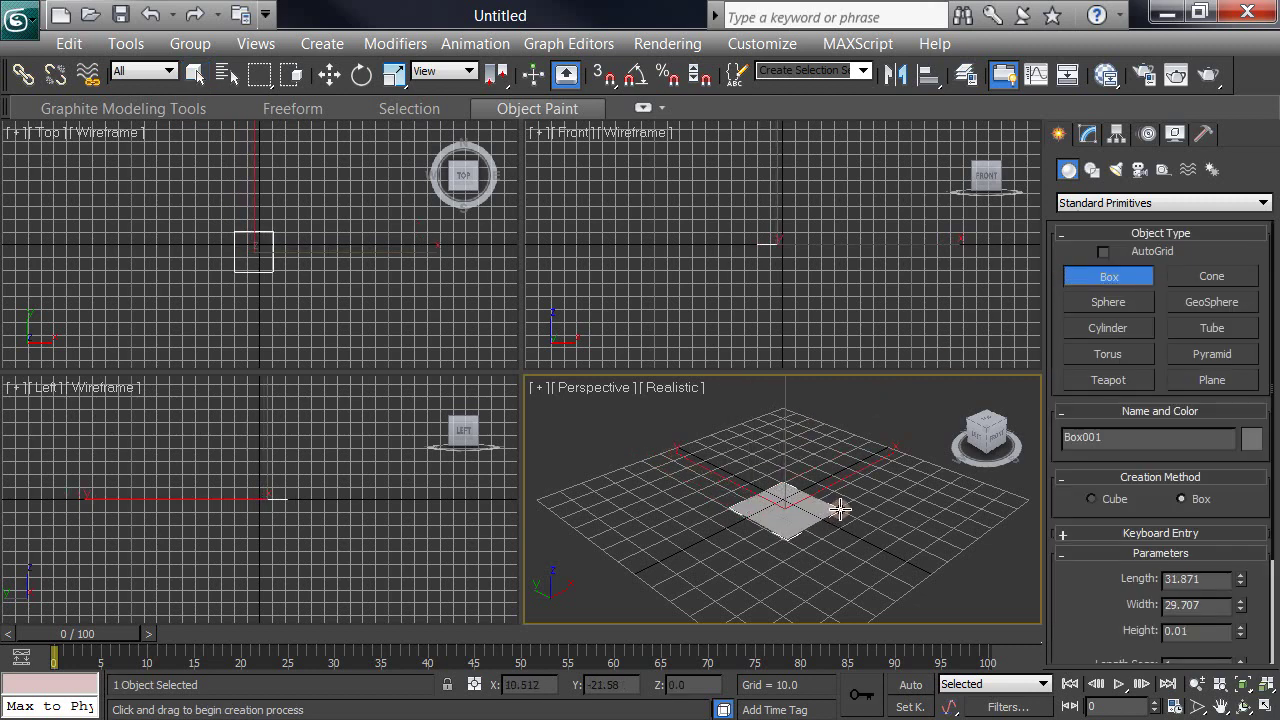
click(848, 432)
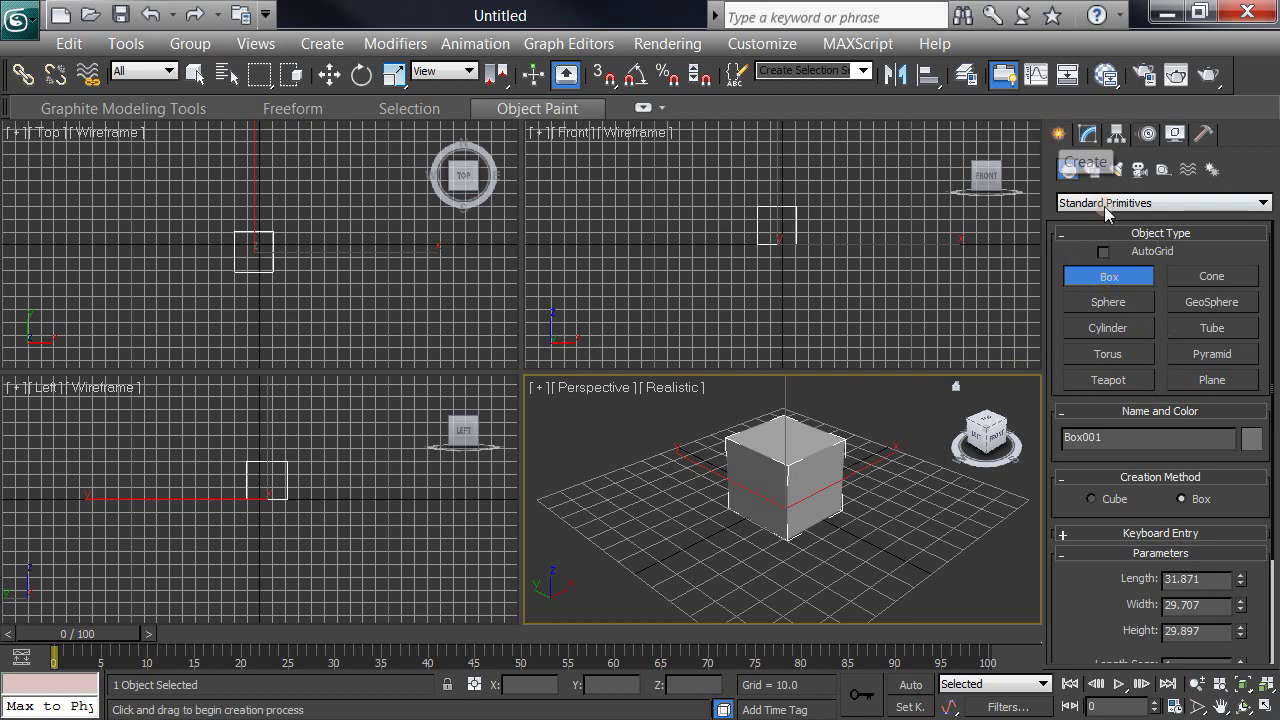
Draw a spline rectangle around the box in the Top view, extending past the box on all four sides
click(1150, 203)
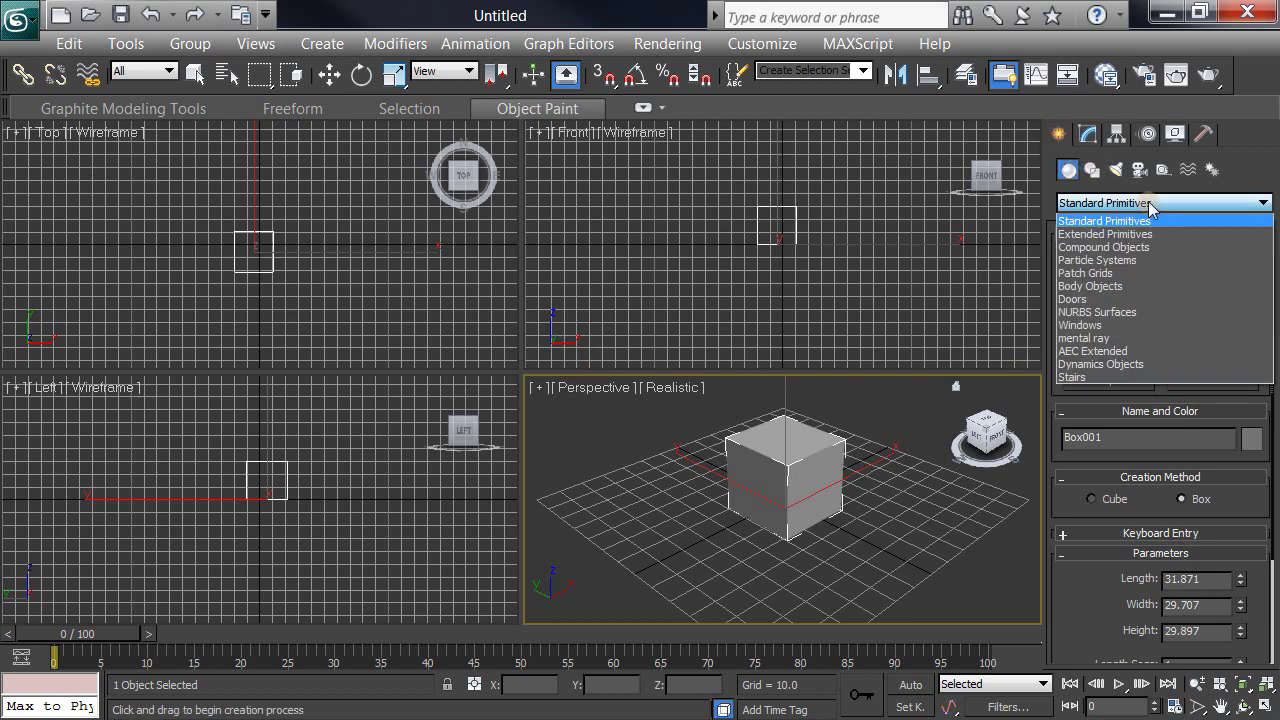
click(1092, 178)
click(1093, 178)
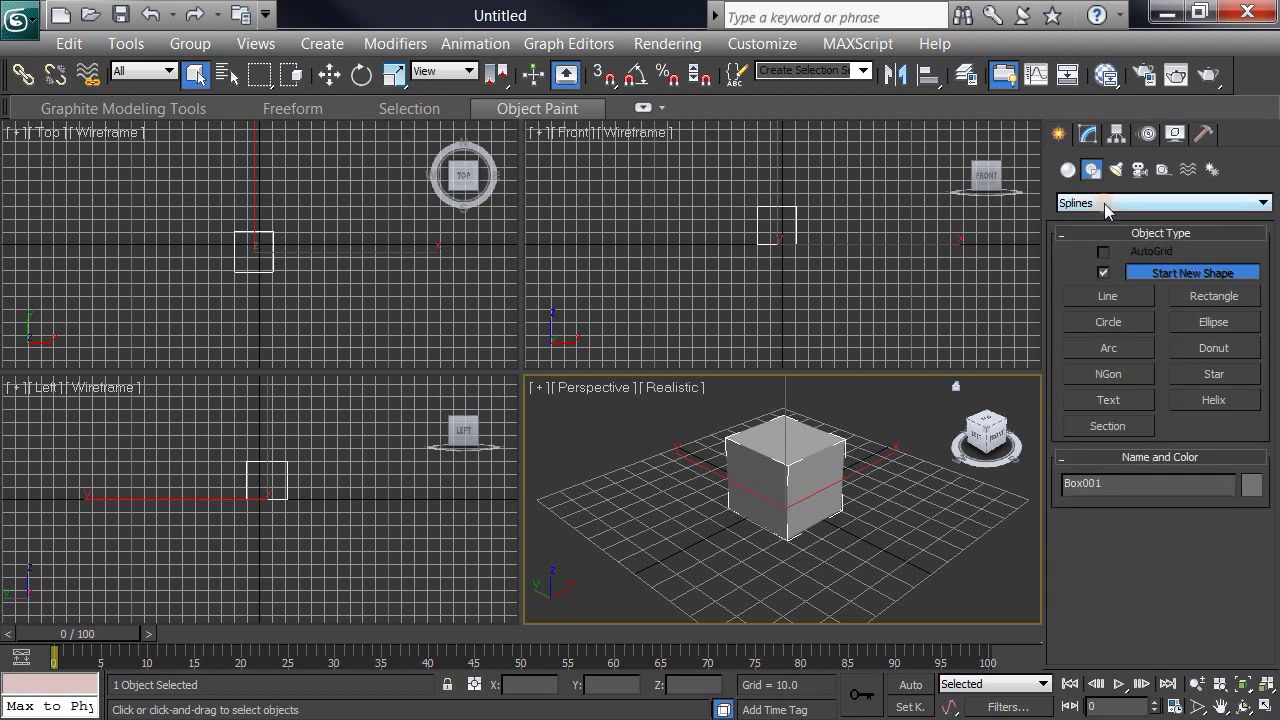
click(1107, 203)
click(1107, 205)
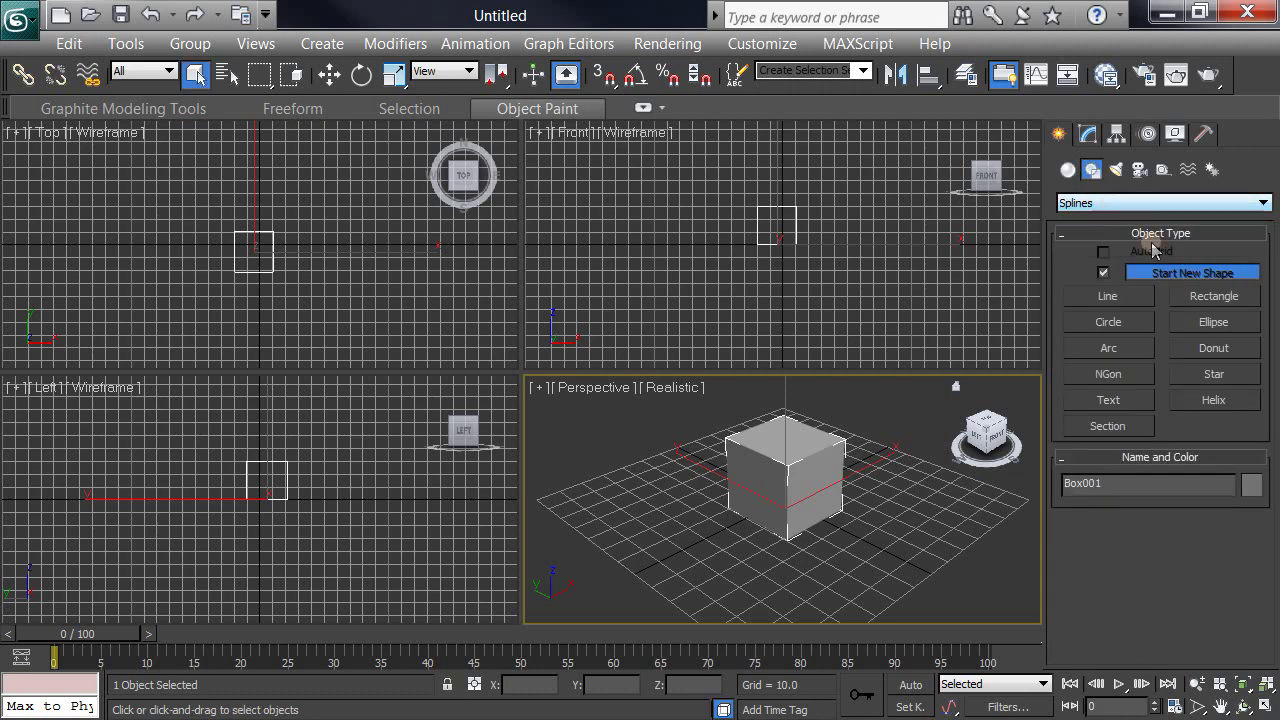
click(1210, 300)
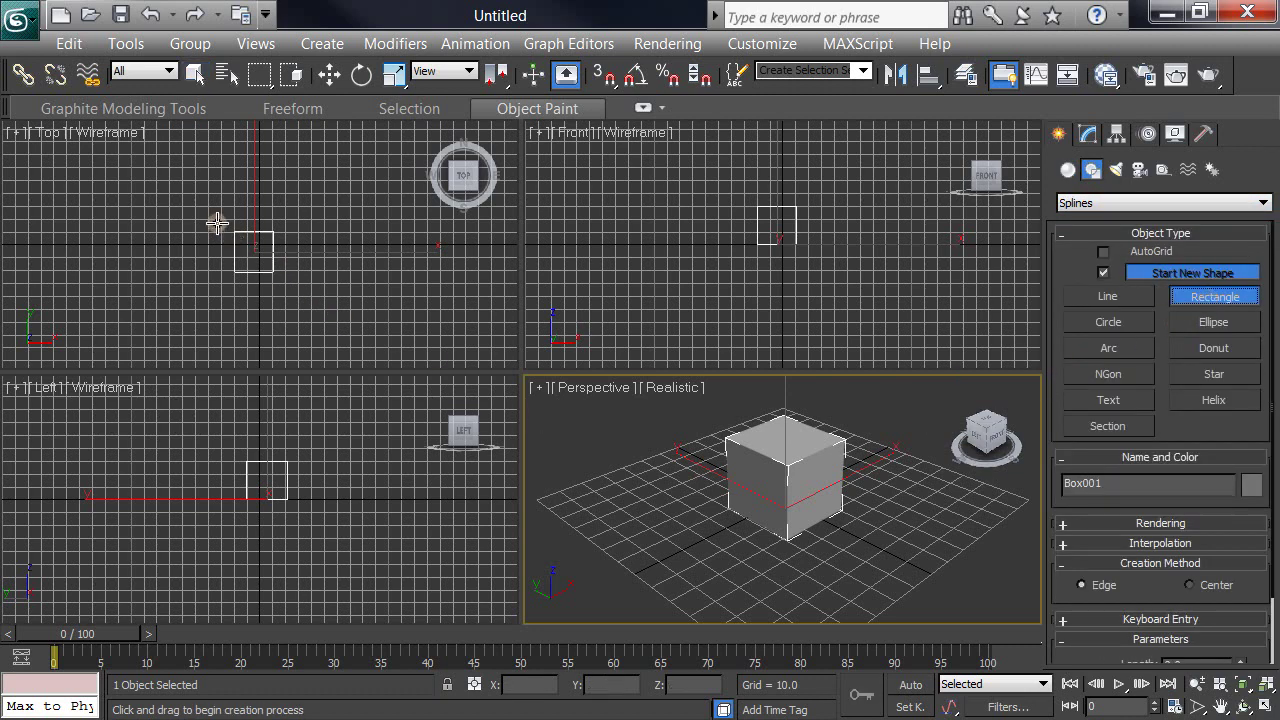
drag(220, 212, 286, 296)
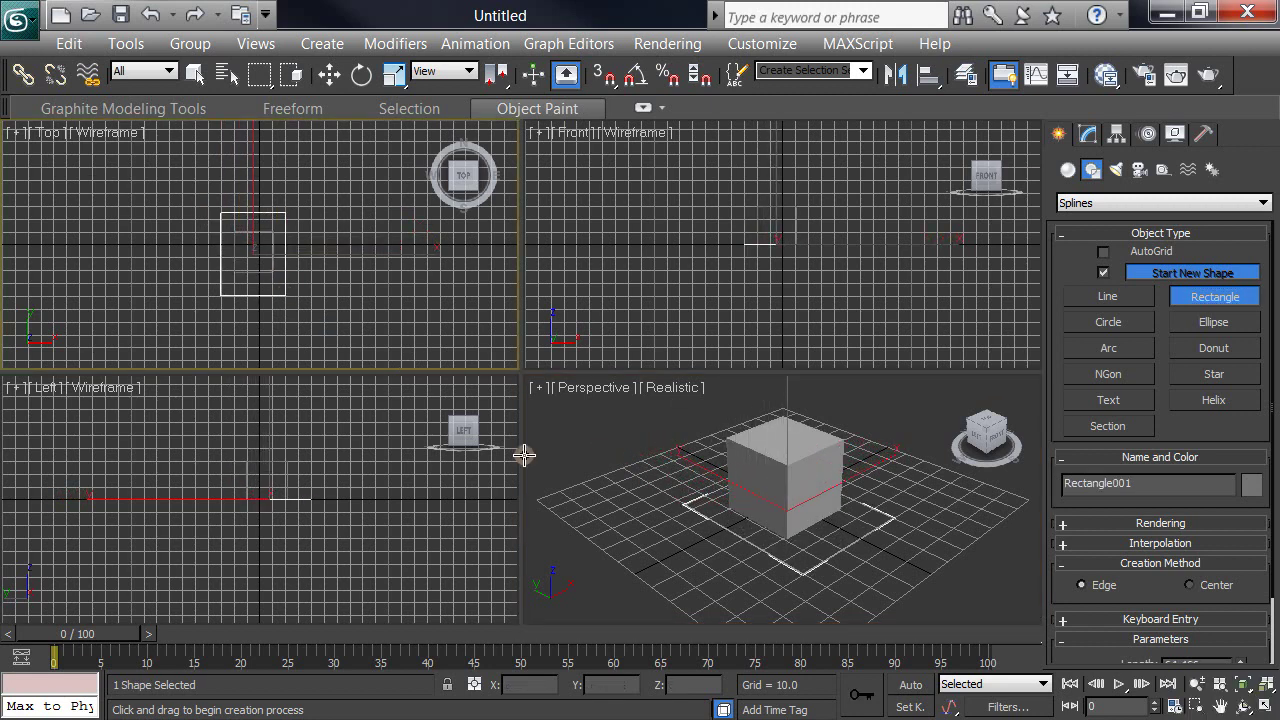
Raise the rectangle above the box to a Z position of about 36 and deselect it
right_click(766, 601)
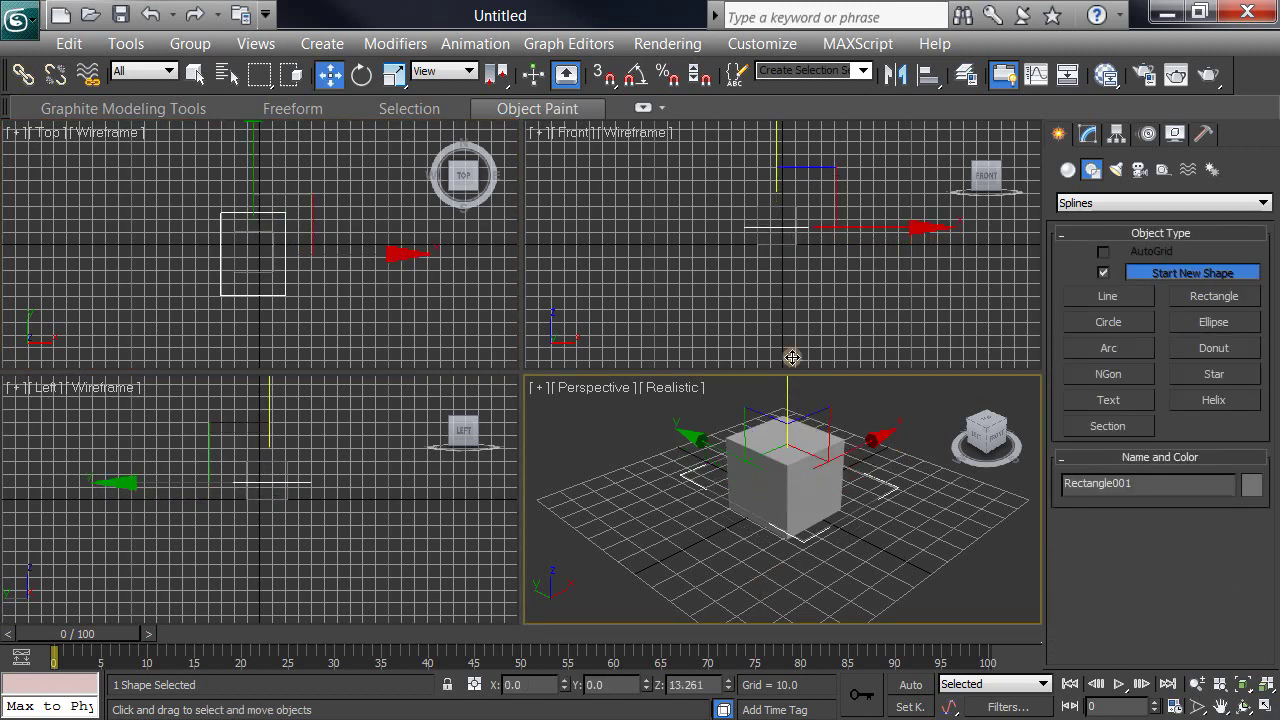
drag(791, 357, 805, 306)
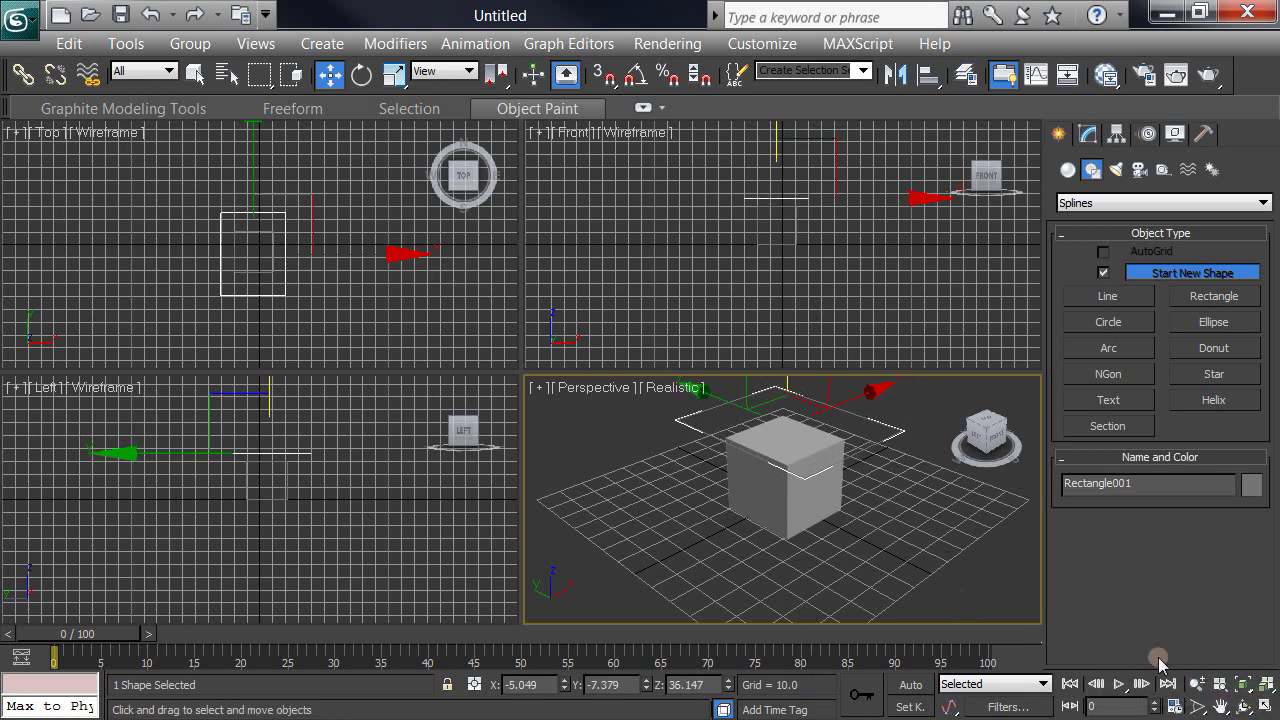
click(946, 586)
Maximize the Perspective view and lower the rectangle to about Z 33, closer to the box's top face
click(1264, 706)
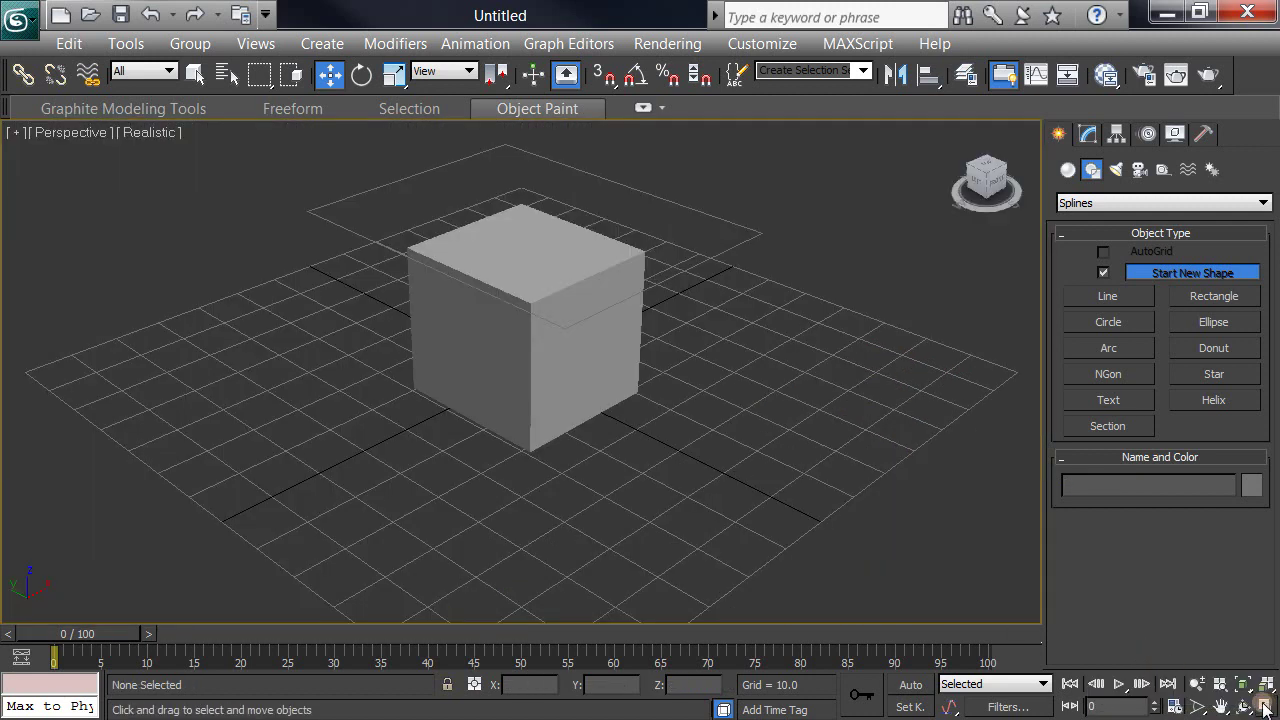
mouse_move(678, 431)
alt+middle_down()
mouse_move(705, 376)
mouse_move(680, 434)
alt+middle_up()
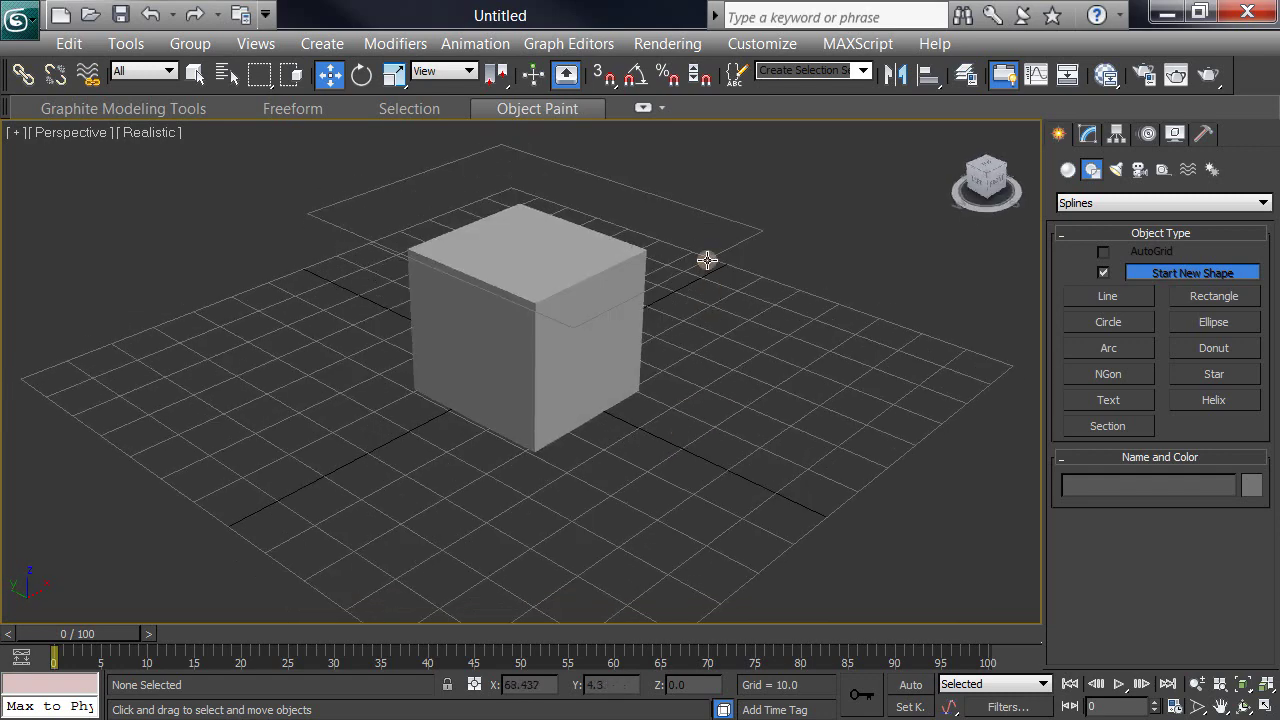
drag(707, 260, 706, 262)
drag(533, 153, 534, 166)
alt+middle_drag(706, 578, 716, 662)
alt+middle_drag(719, 601, 751, 593)
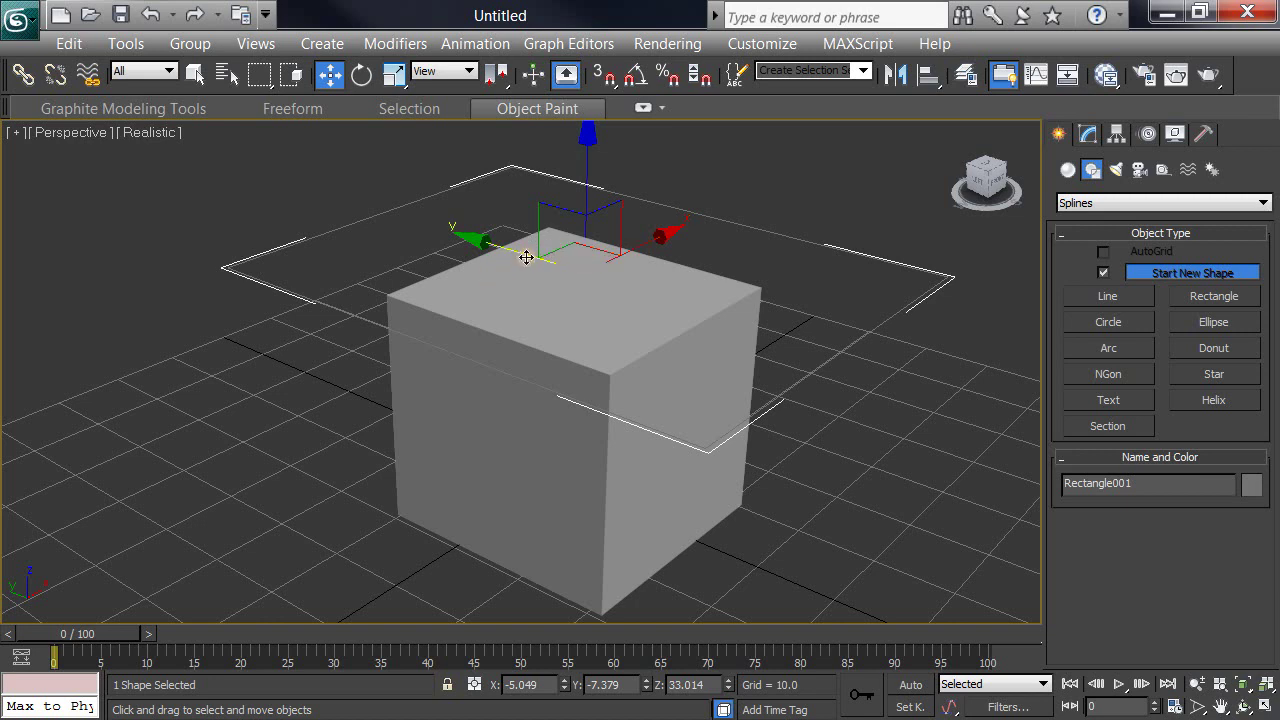
click(819, 239)
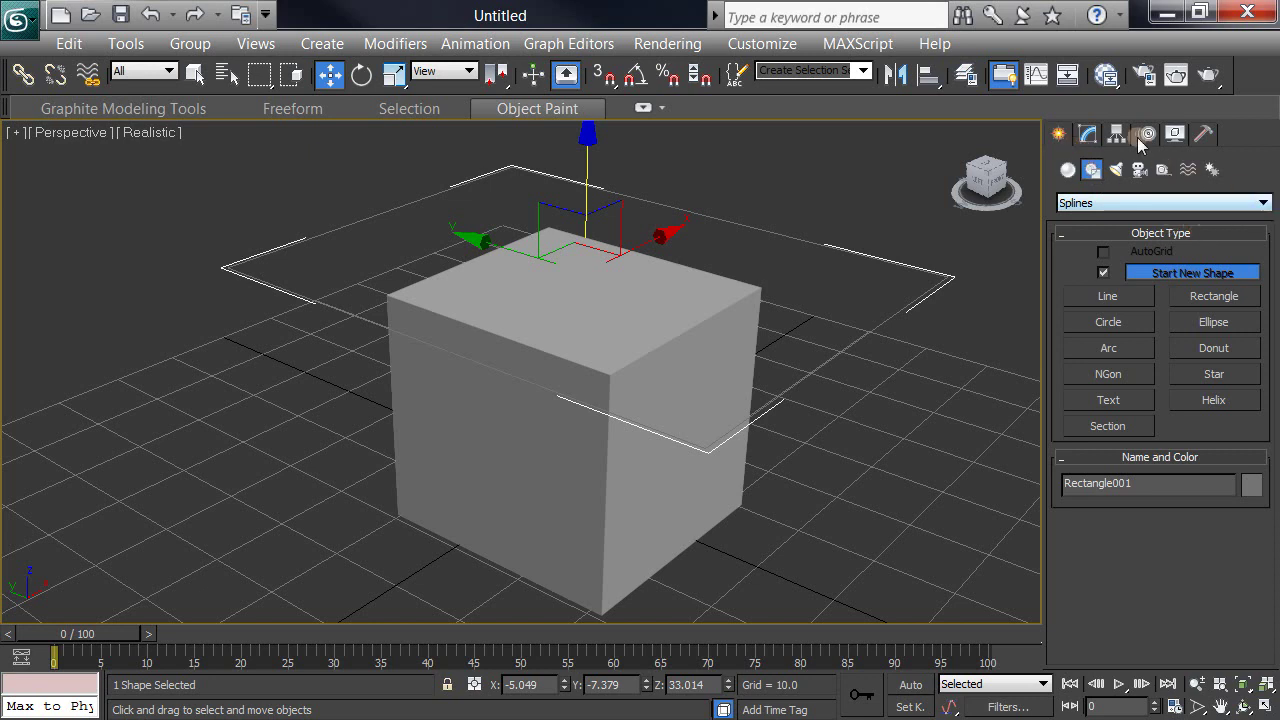
Add a Garment Maker modifier to the rectangle
click(1087, 133)
click(1262, 195)
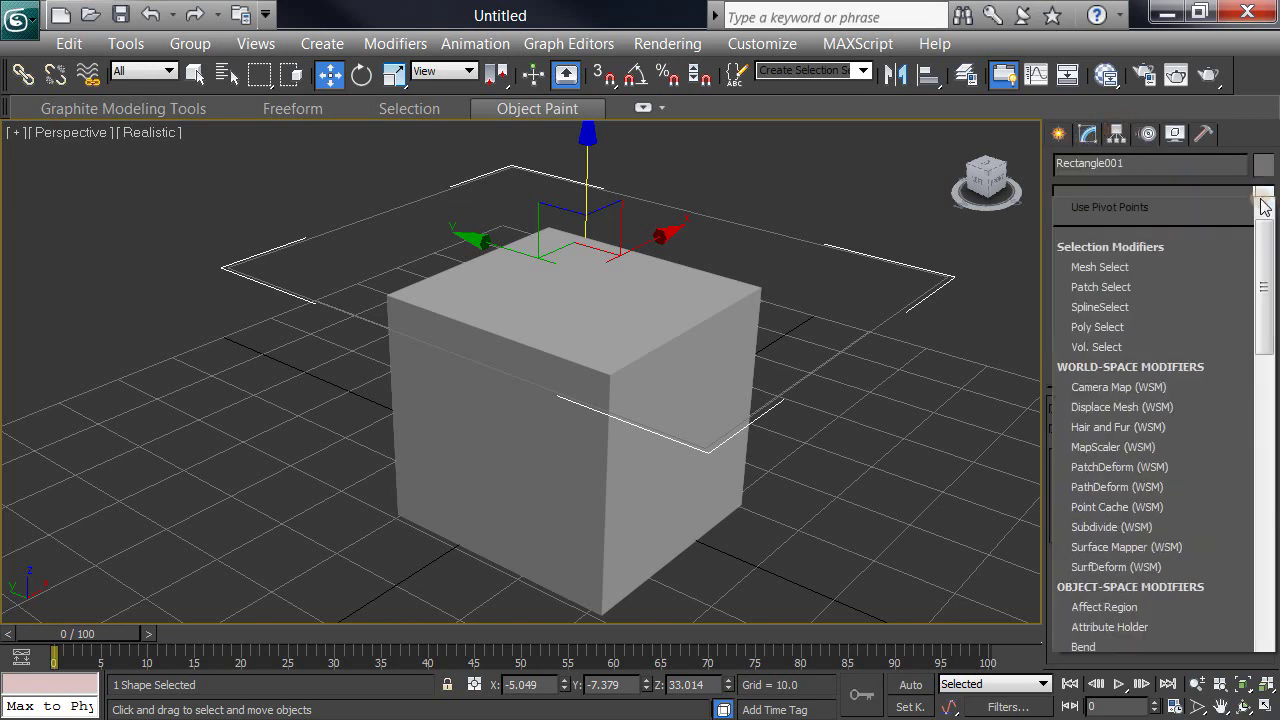
drag(1265, 150, 1277, 308)
click(1169, 321)
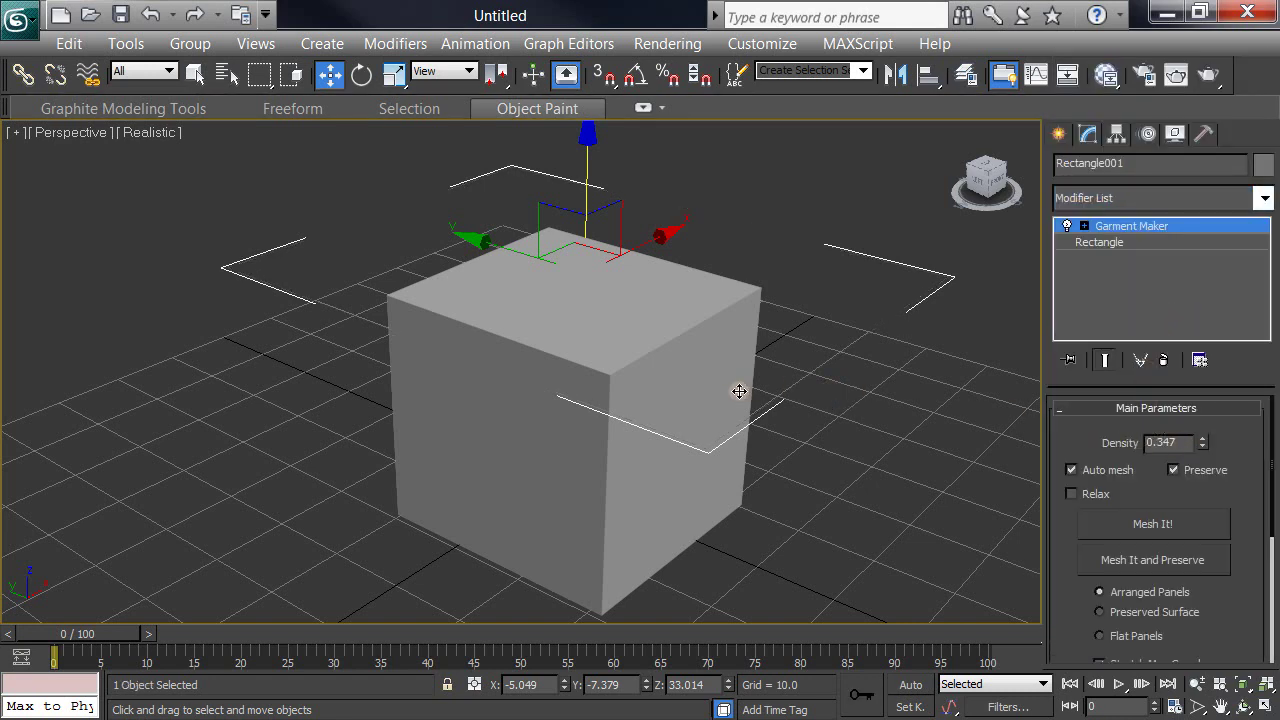
Set the Perspective view to realistic shading with edged faces and examine the rectangle's mesh up close
key(F3)
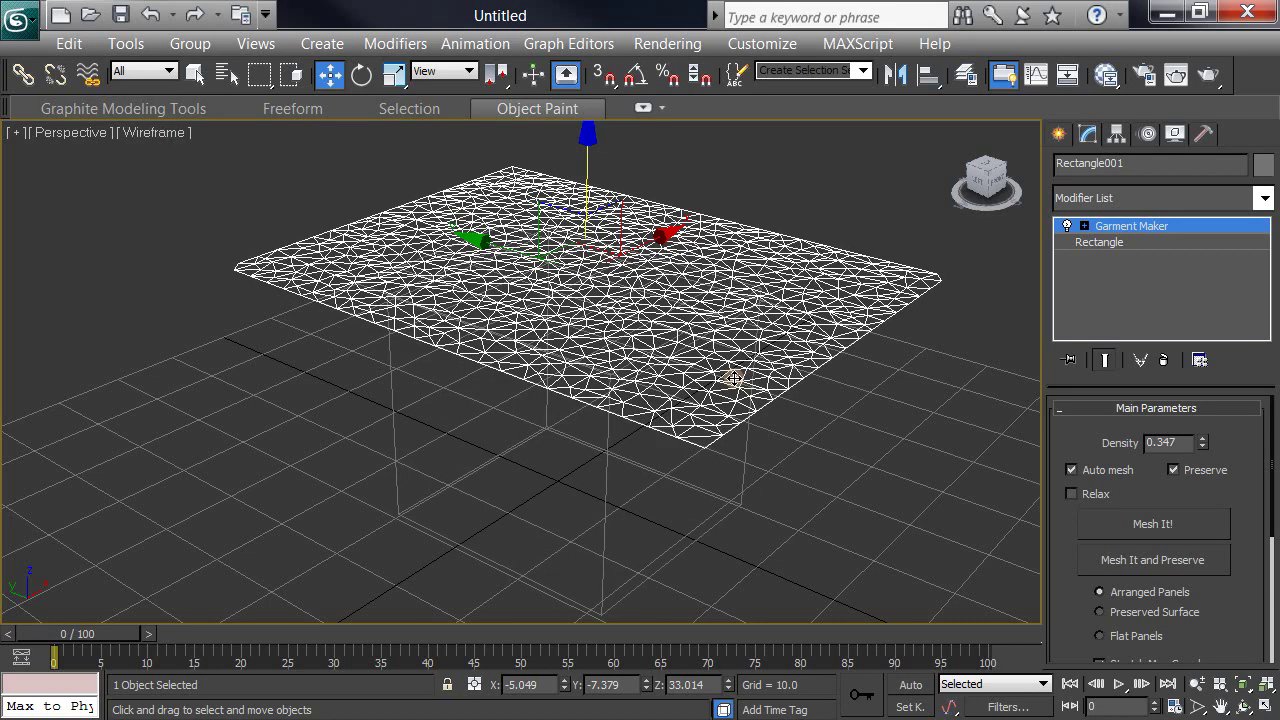
key(F3)
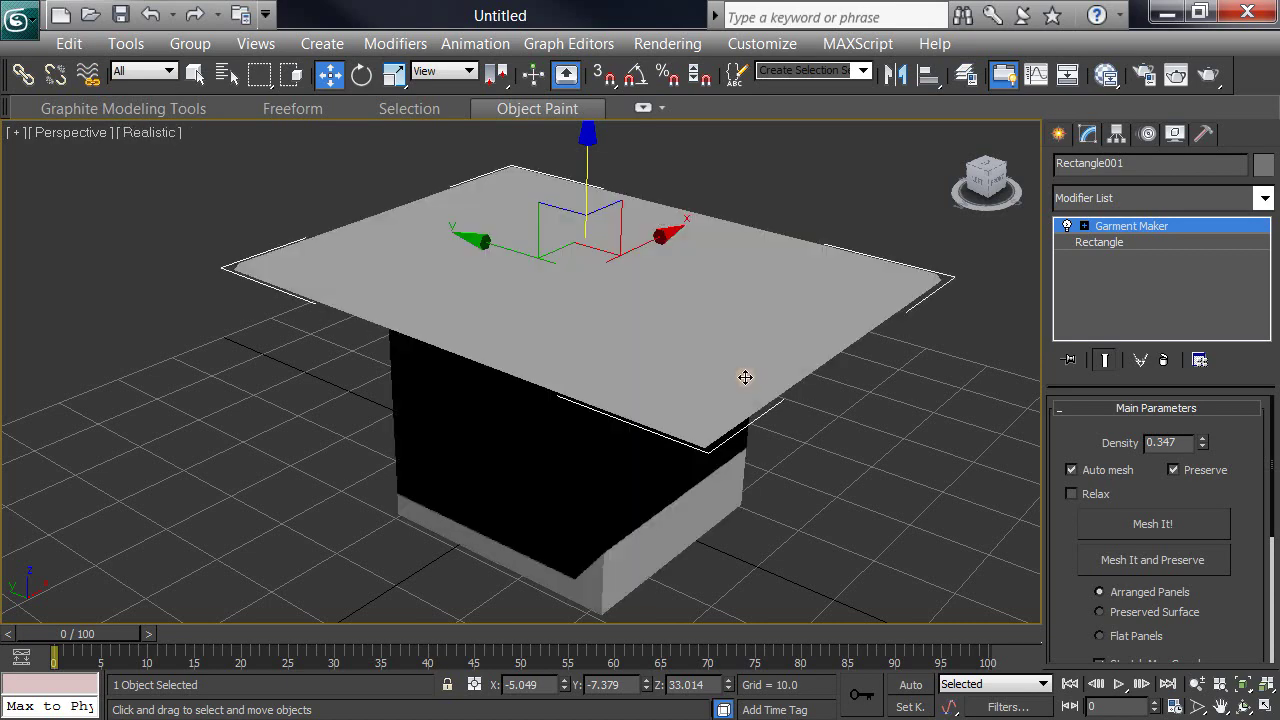
key(F4)
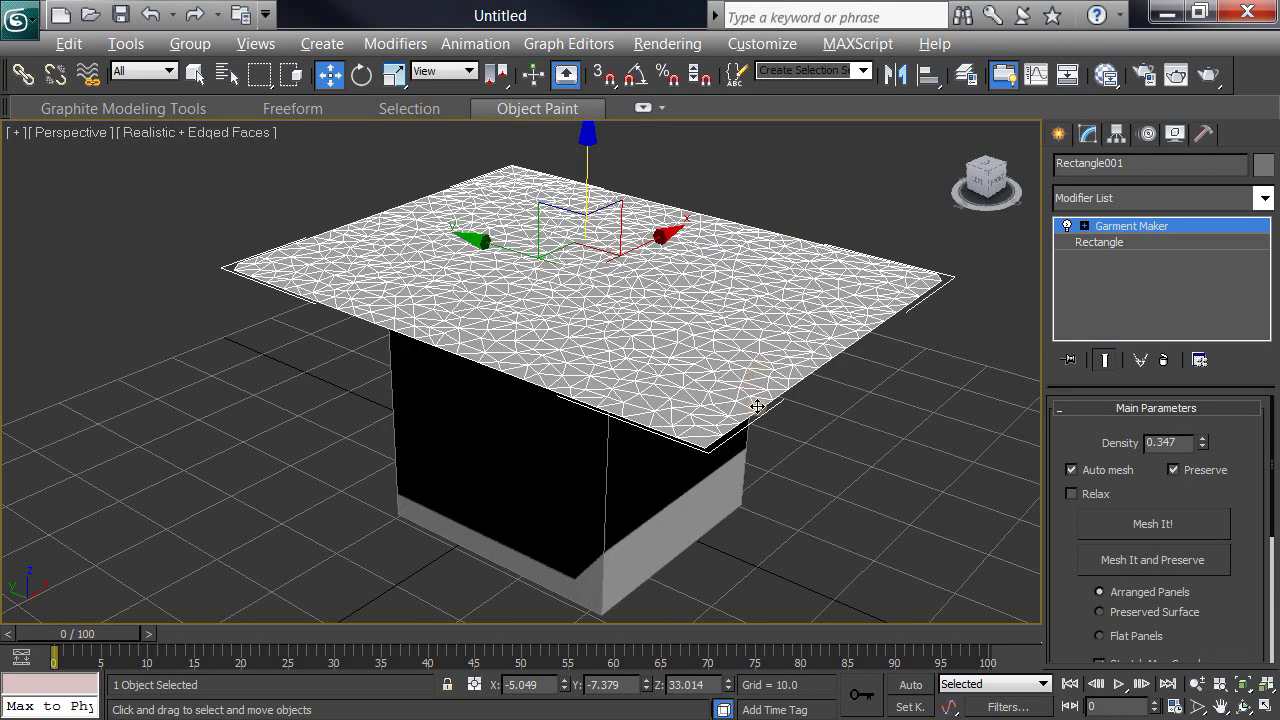
mouse_move(757, 406)
alt+middle_down()
mouse_move(723, 429)
mouse_move(752, 431)
alt+middle_up()
scroll(752, 431, up, 3)
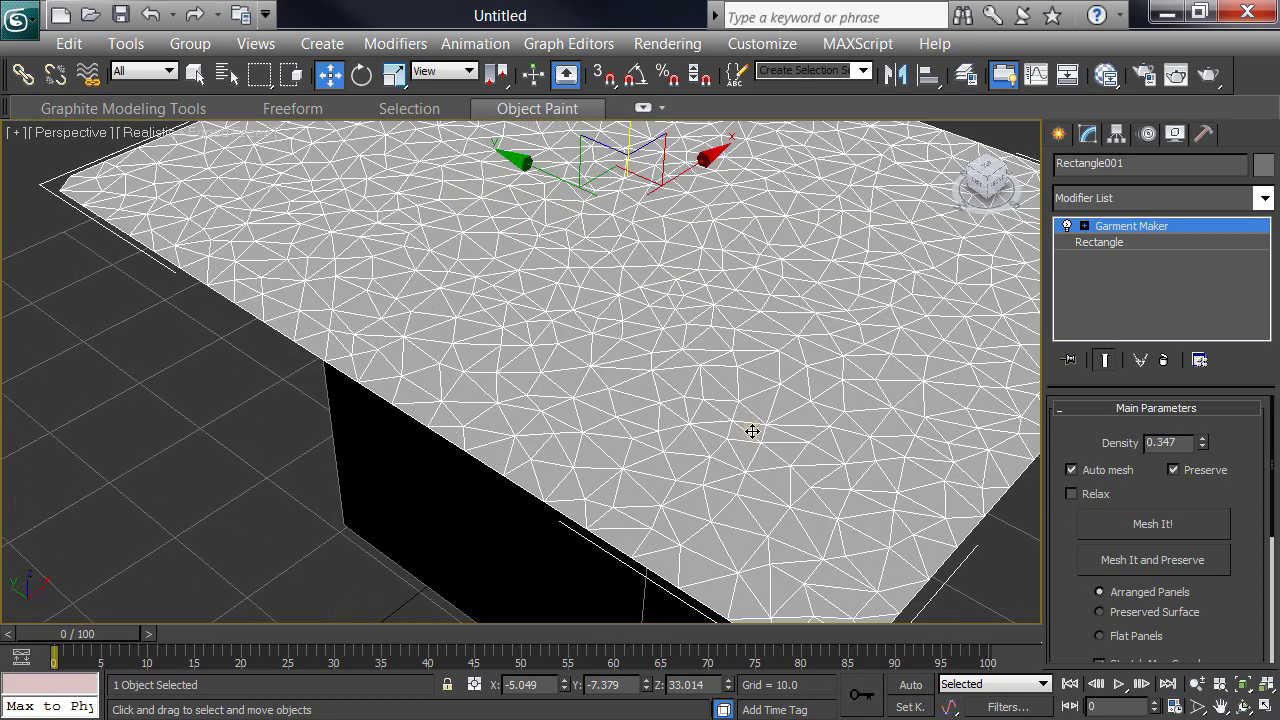
middle_drag(771, 327, 746, 411)
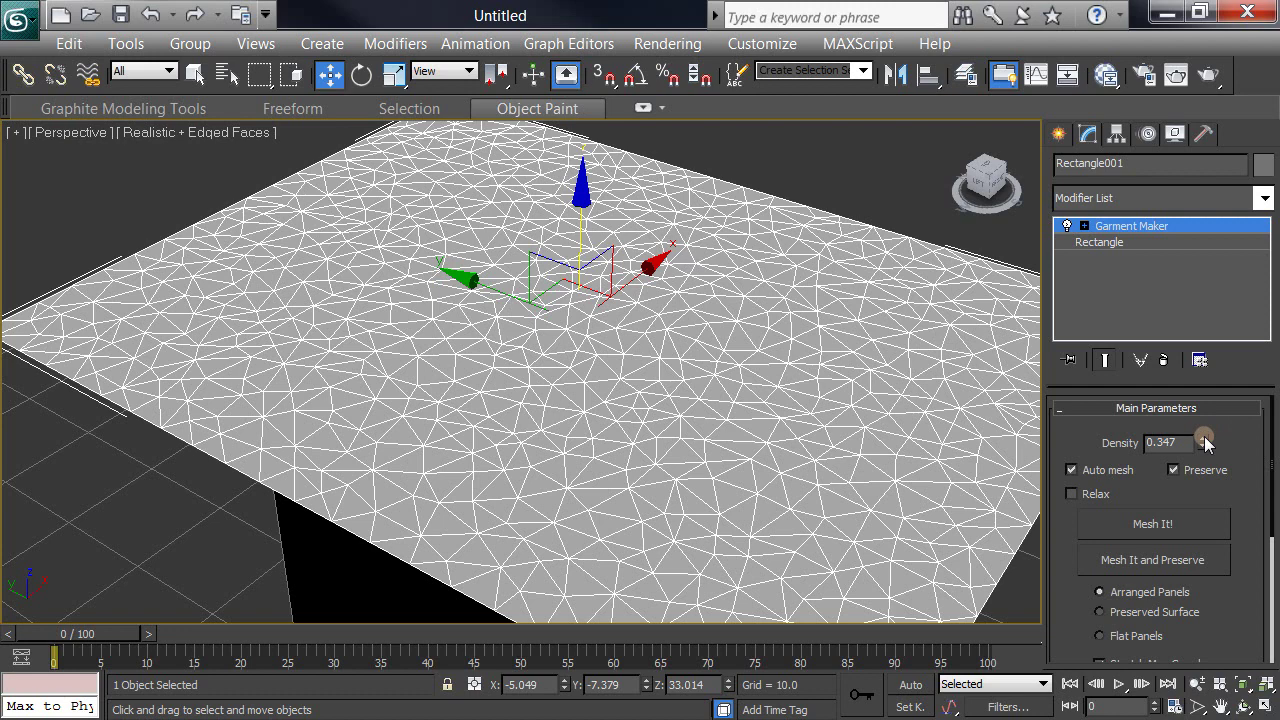
Increase the Garment Maker mesh density to 0.747
drag(1204, 438, 1204, 438)
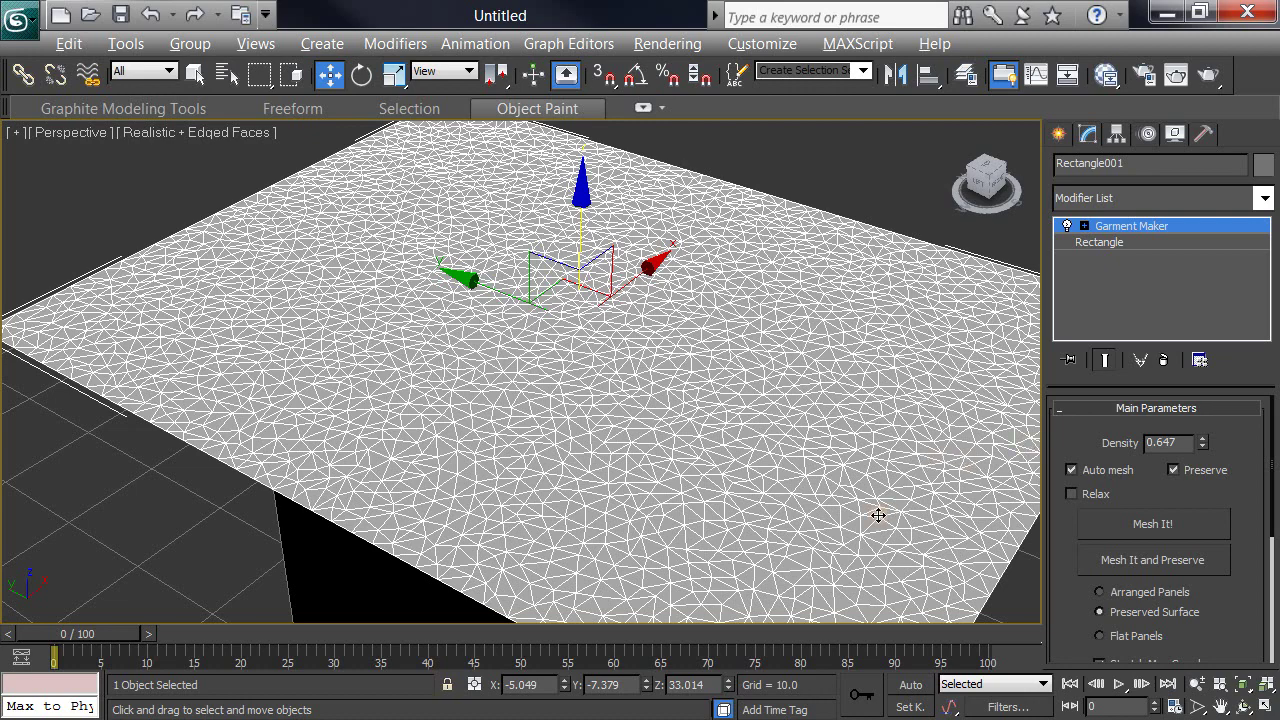
key(ctrl+d)
click(810, 492)
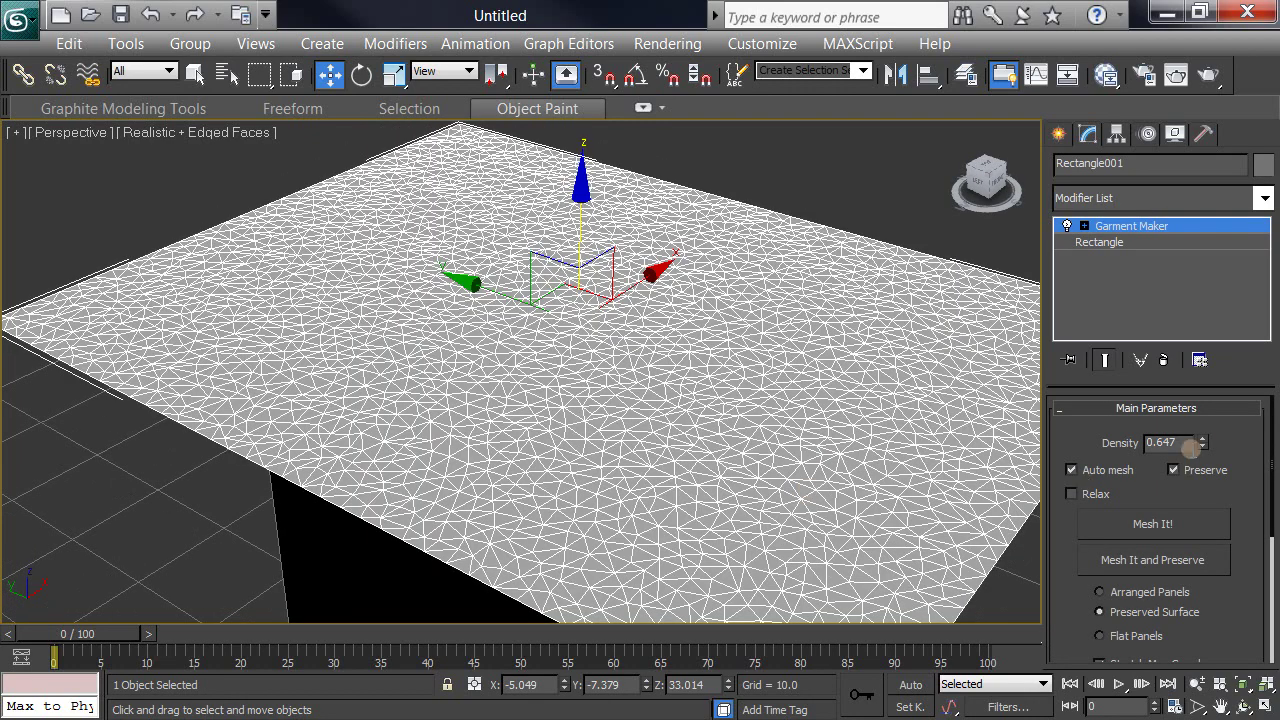
click(1202, 440)
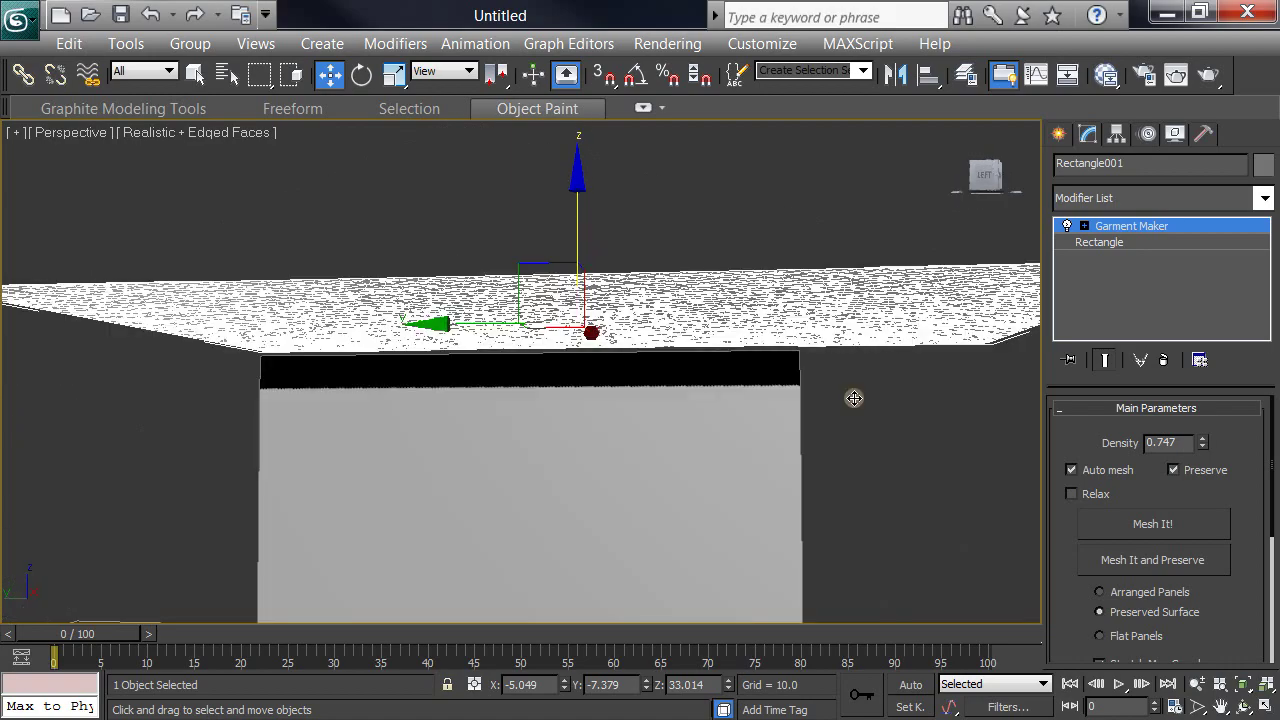
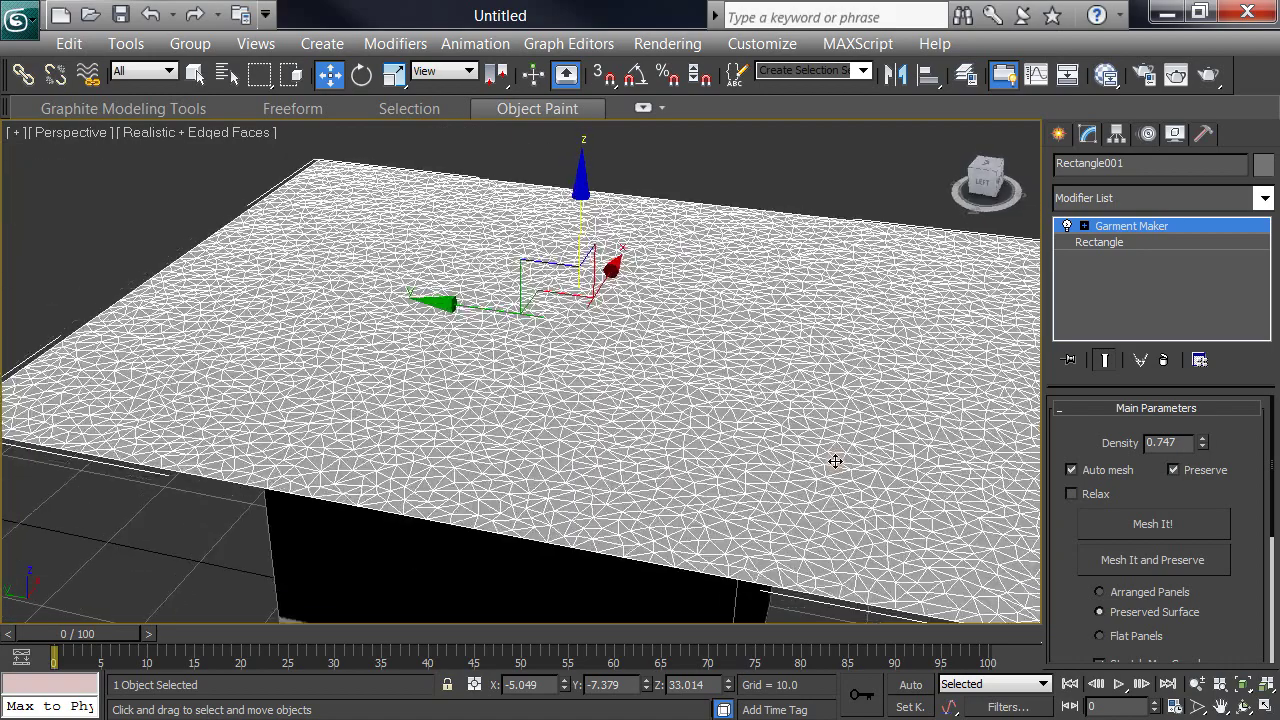
Add a Cloth modifier above Garment Maker on the rectangle
scroll(818, 453, down, 5)
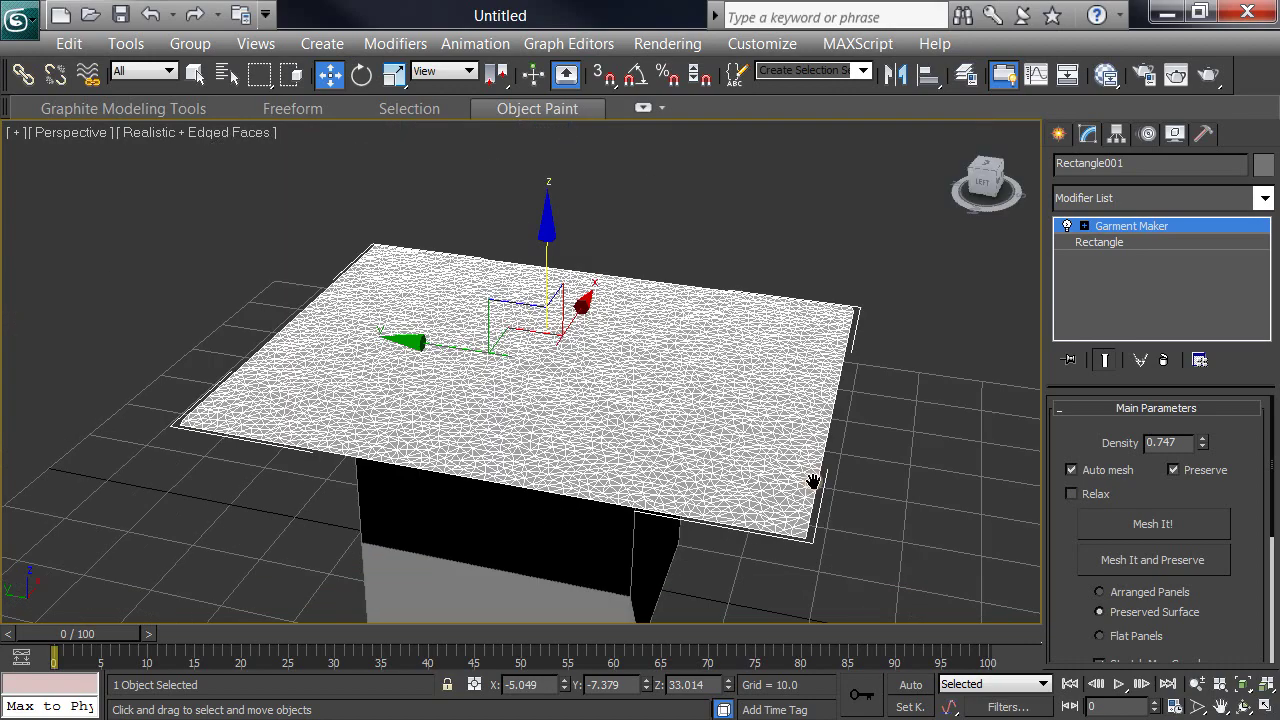
scroll(854, 423, up, 1)
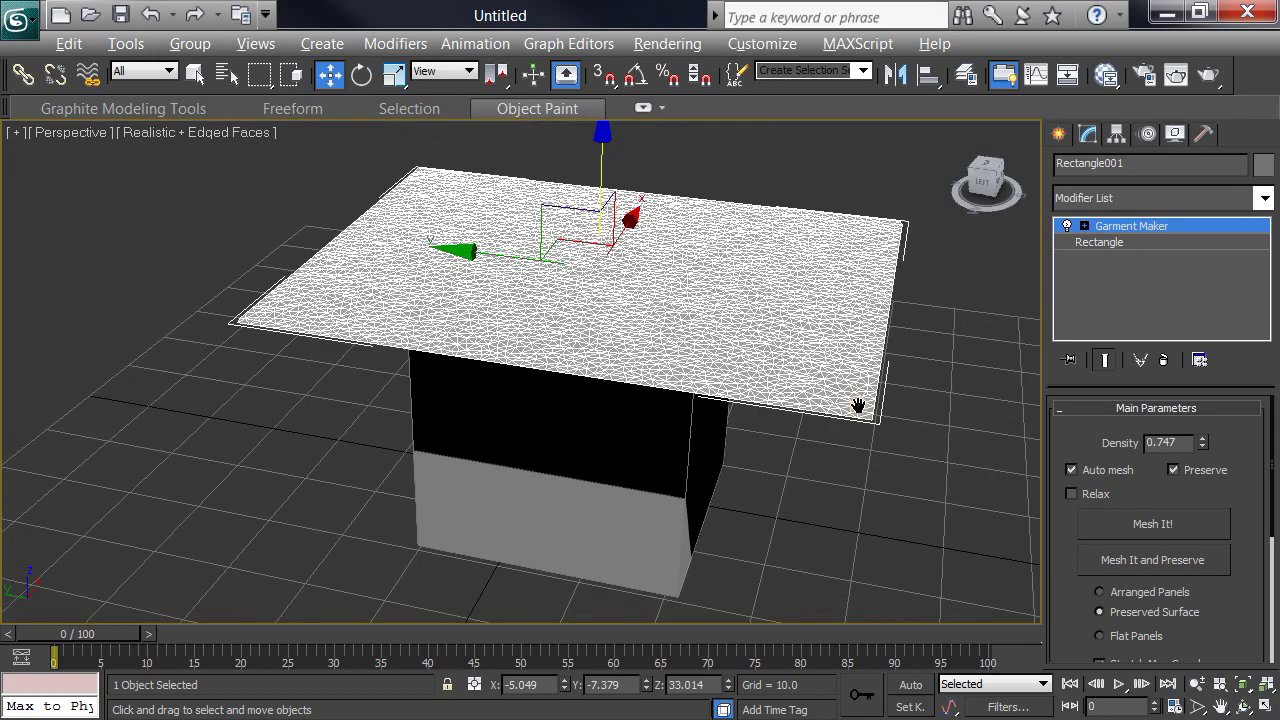
scroll(862, 398, up, 3)
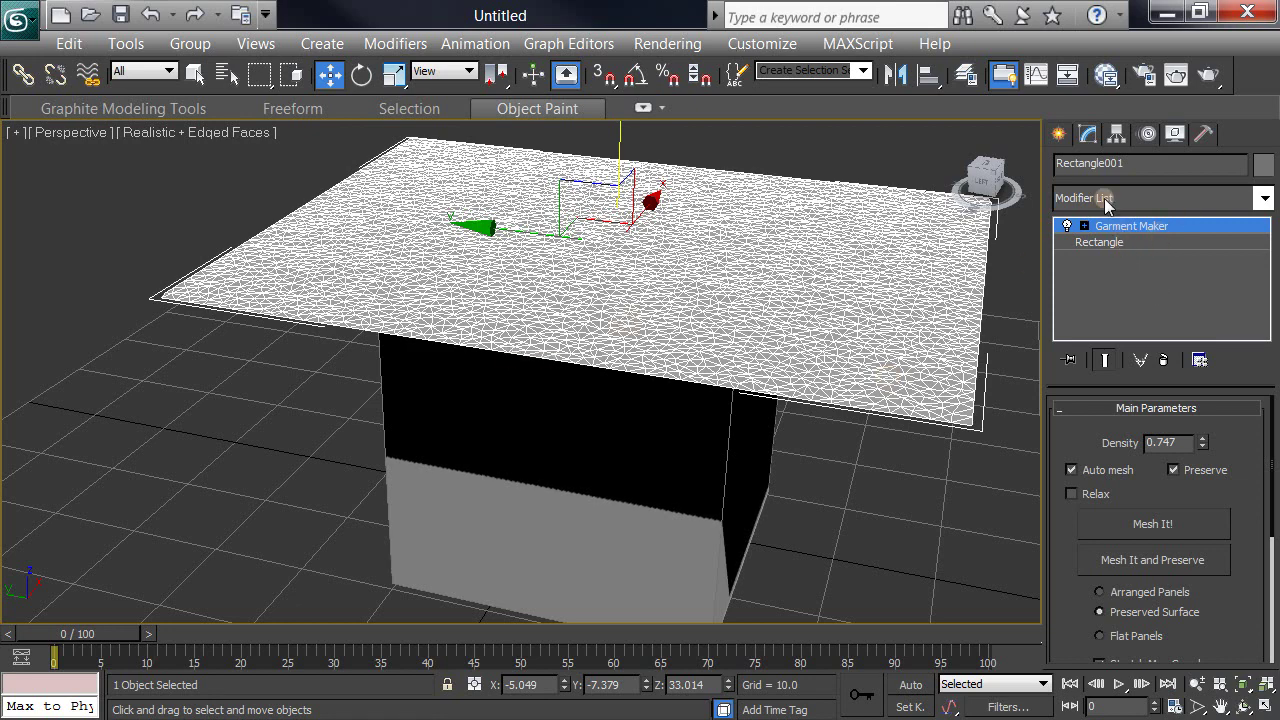
click(1266, 197)
scroll(1257, 255, down, 6)
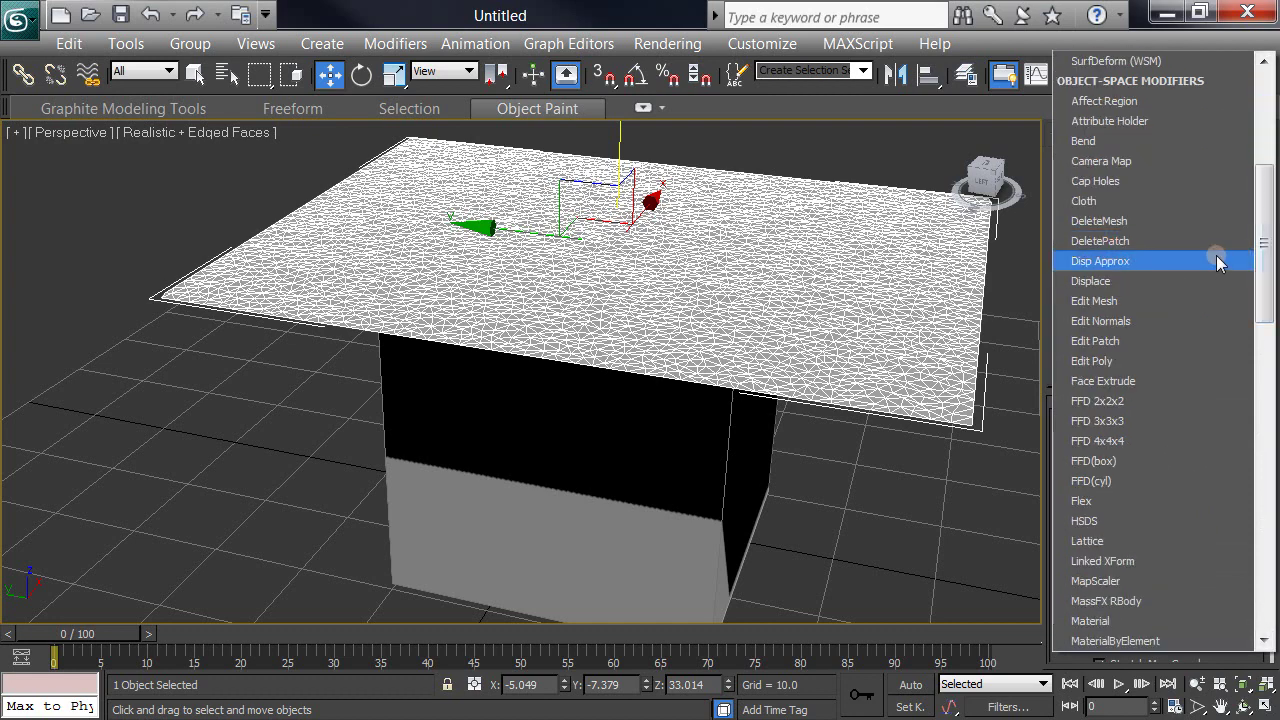
click(1164, 201)
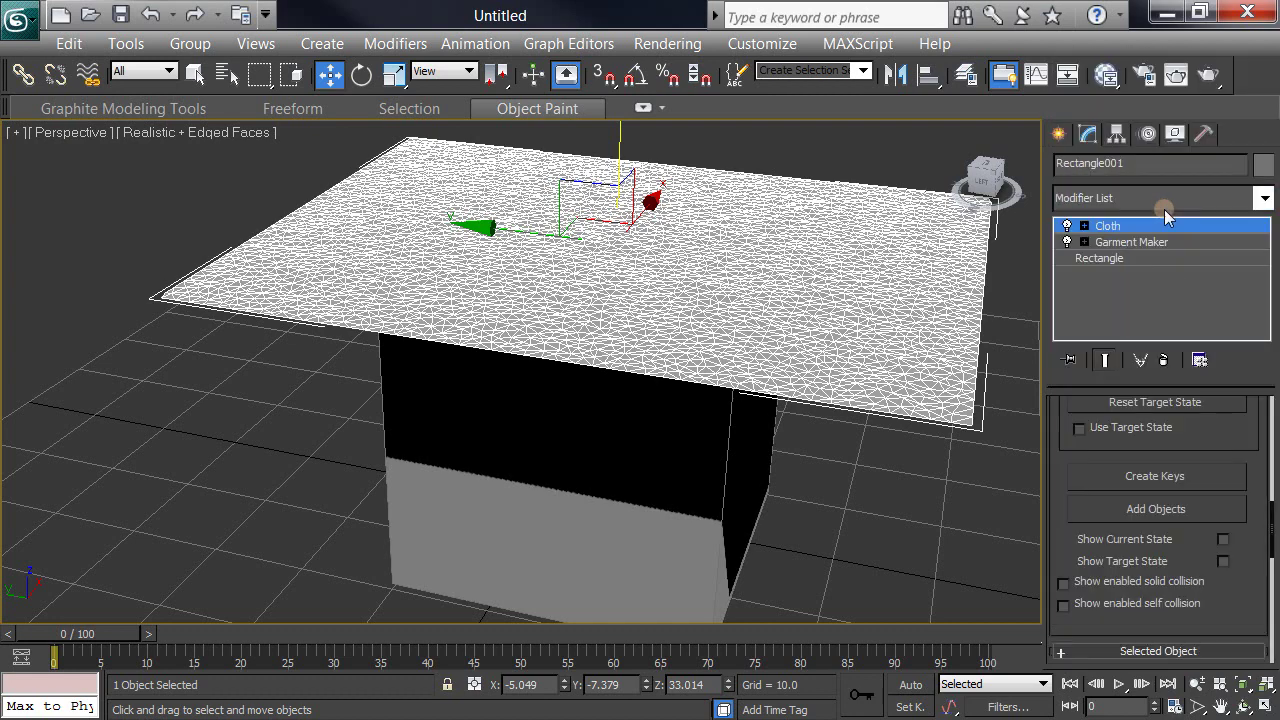
Open the Cloth modifier's object properties and set Rectangle001 to simulate as Cloth
drag(1063, 455, 1060, 703)
drag(1049, 437, 1058, 712)
click(1145, 442)
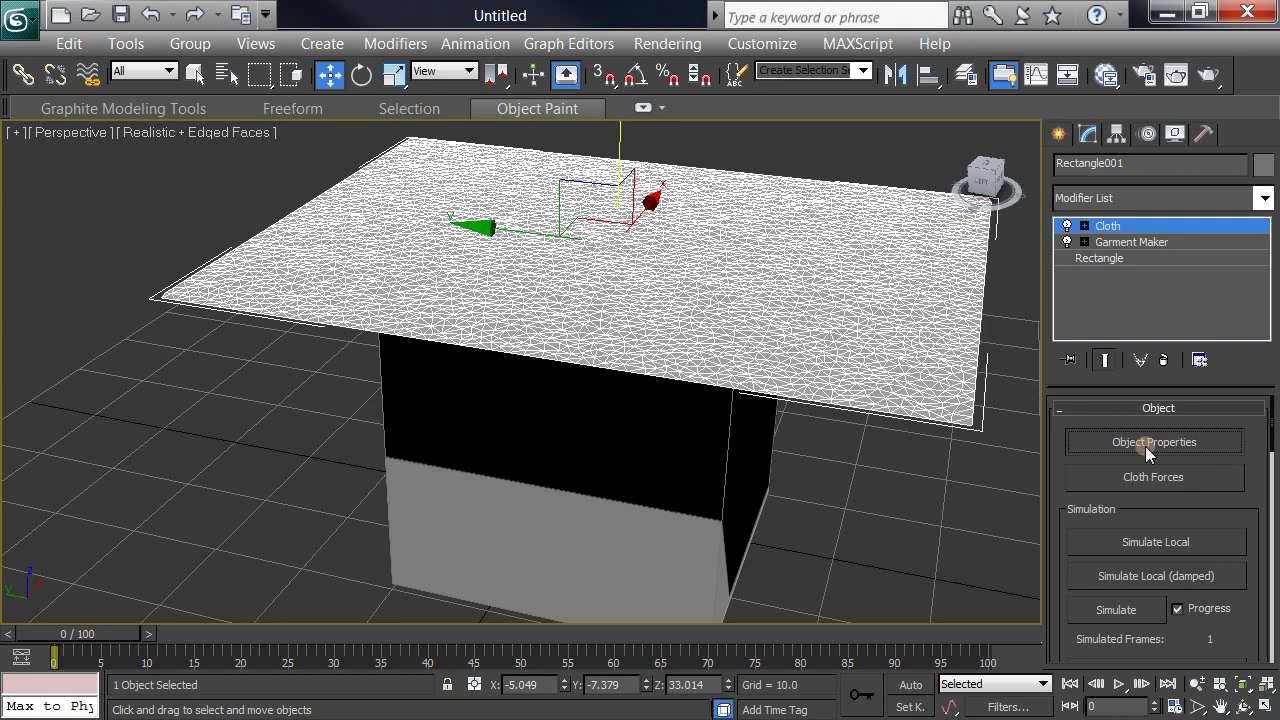
drag(640, 18, 694, 7)
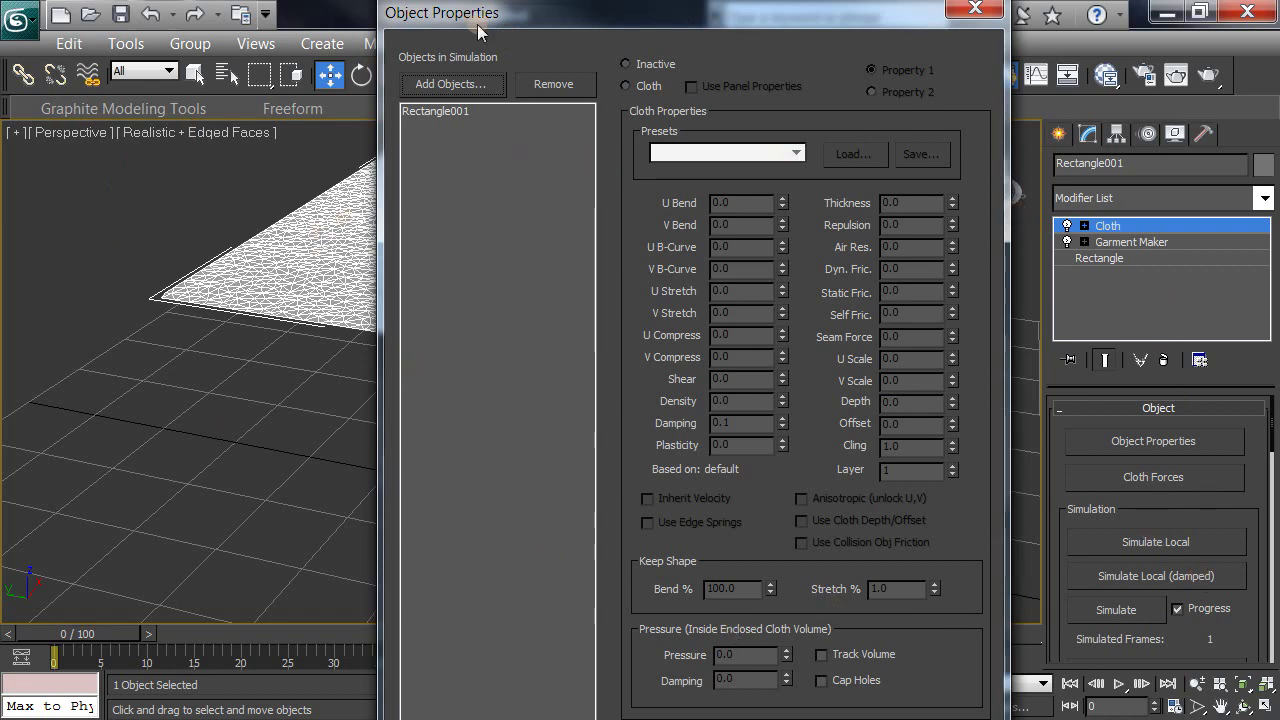
drag(700, 31, 940, 8)
click(766, 76)
click(617, 111)
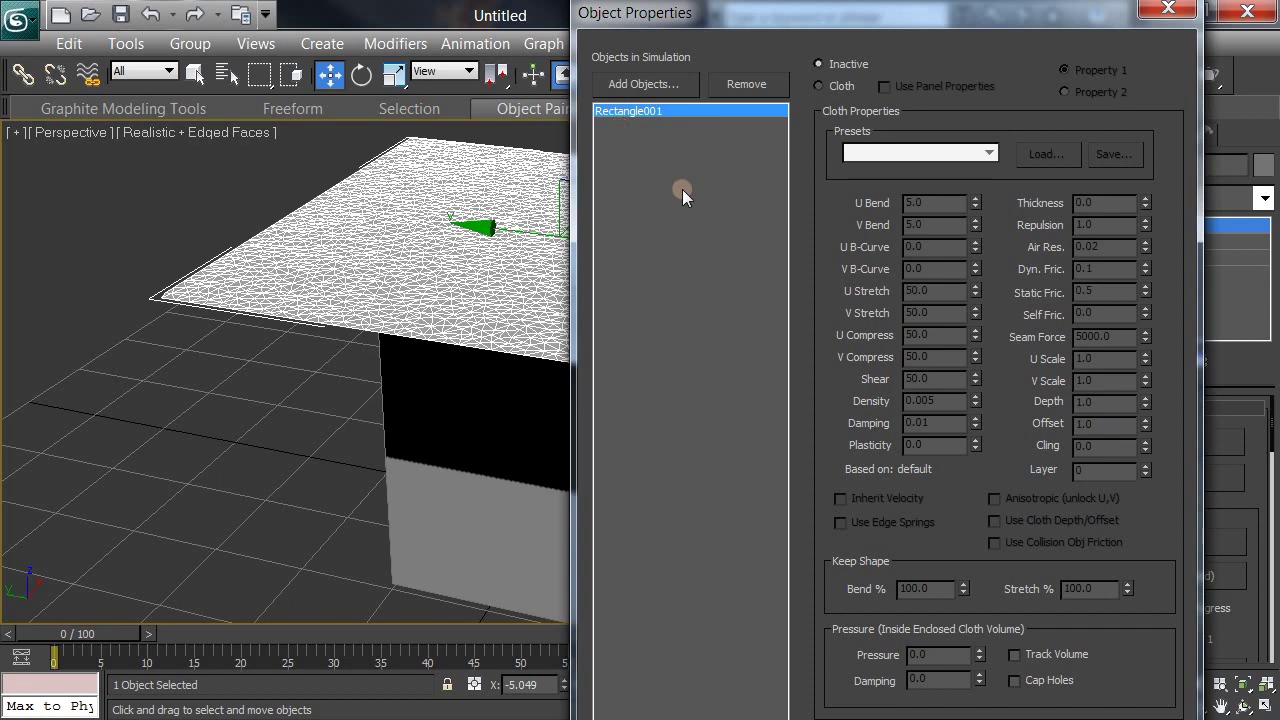
click(818, 87)
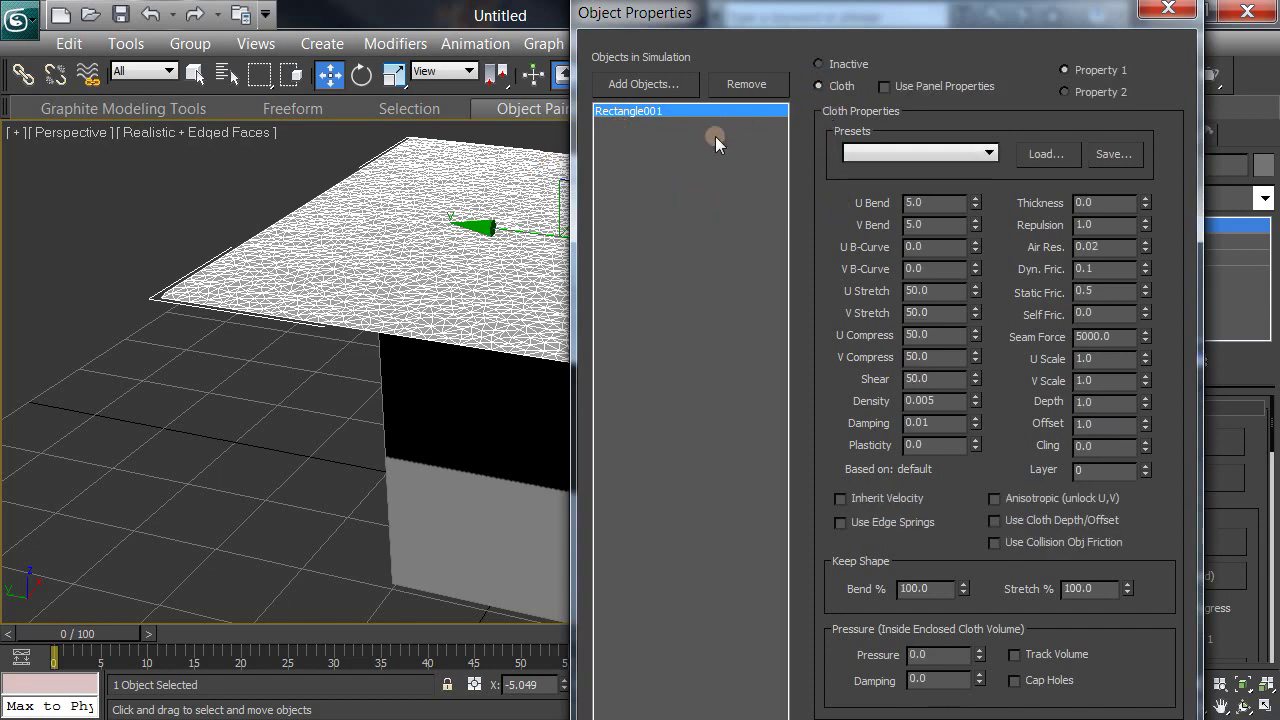
Look through the fabric presets for Rectangle001 without choosing one, and confirm its cloth properties
click(988, 153)
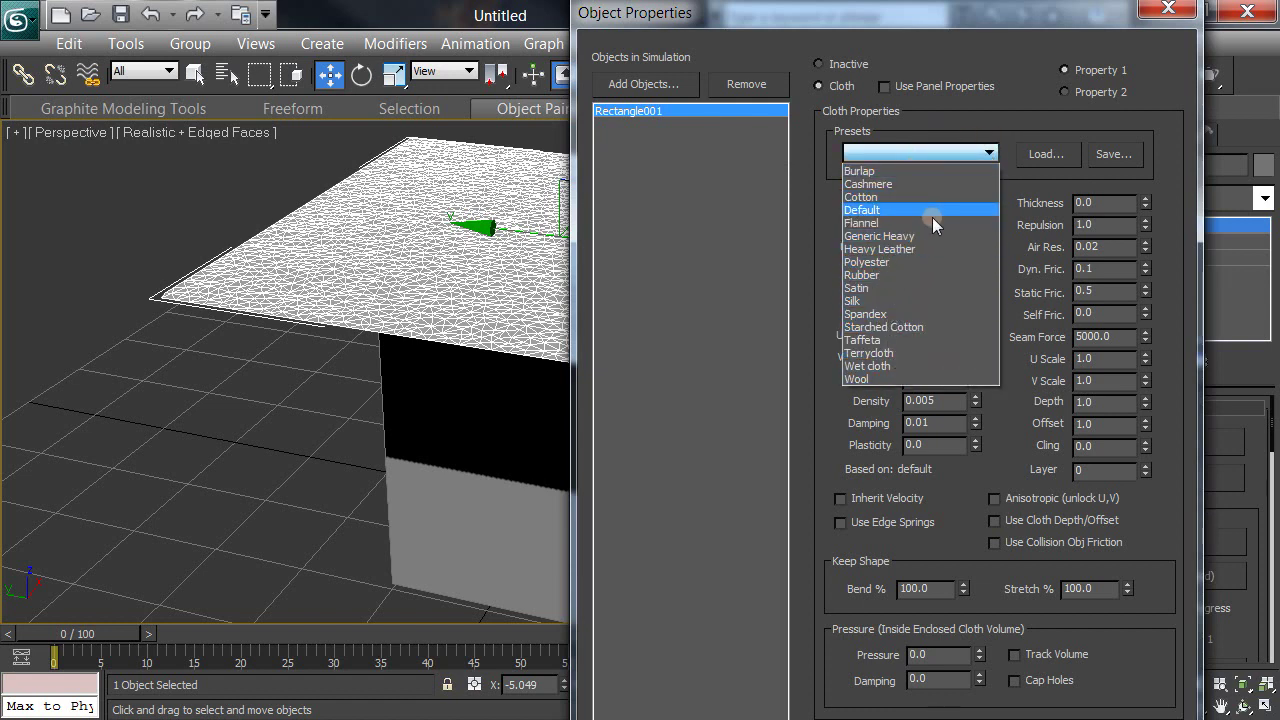
click(995, 122)
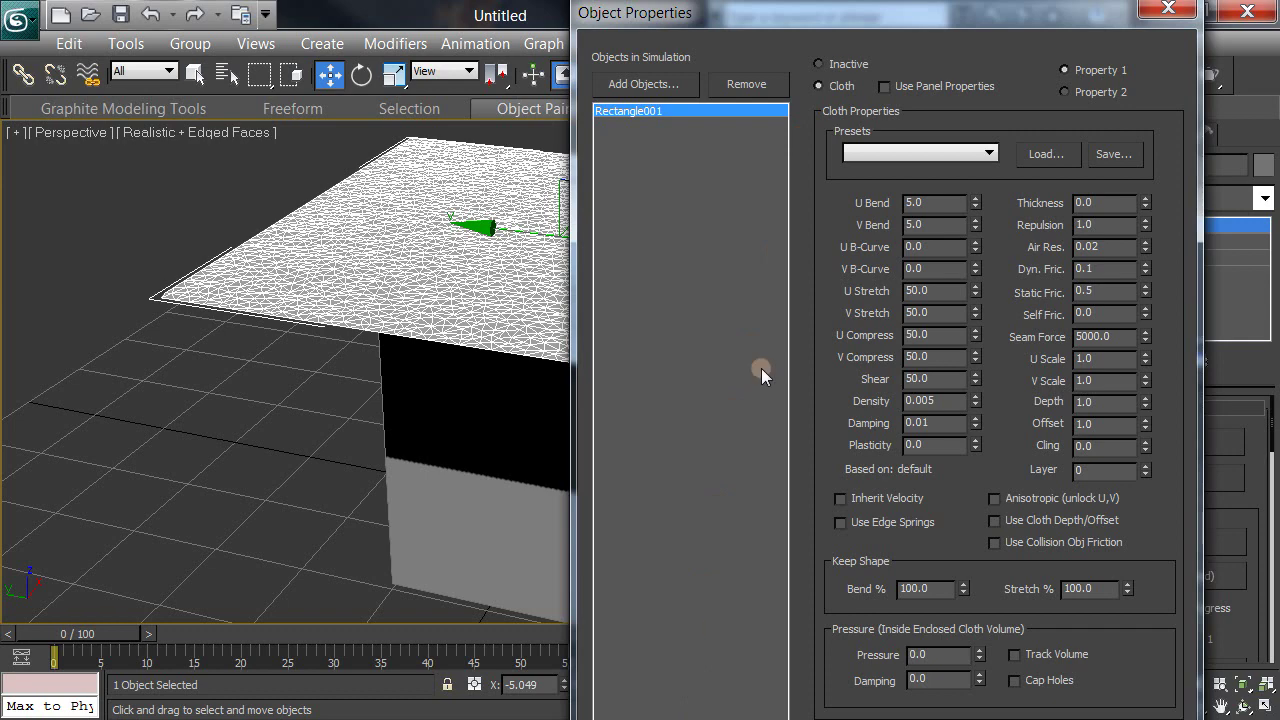
drag(800, 28, 0, 0)
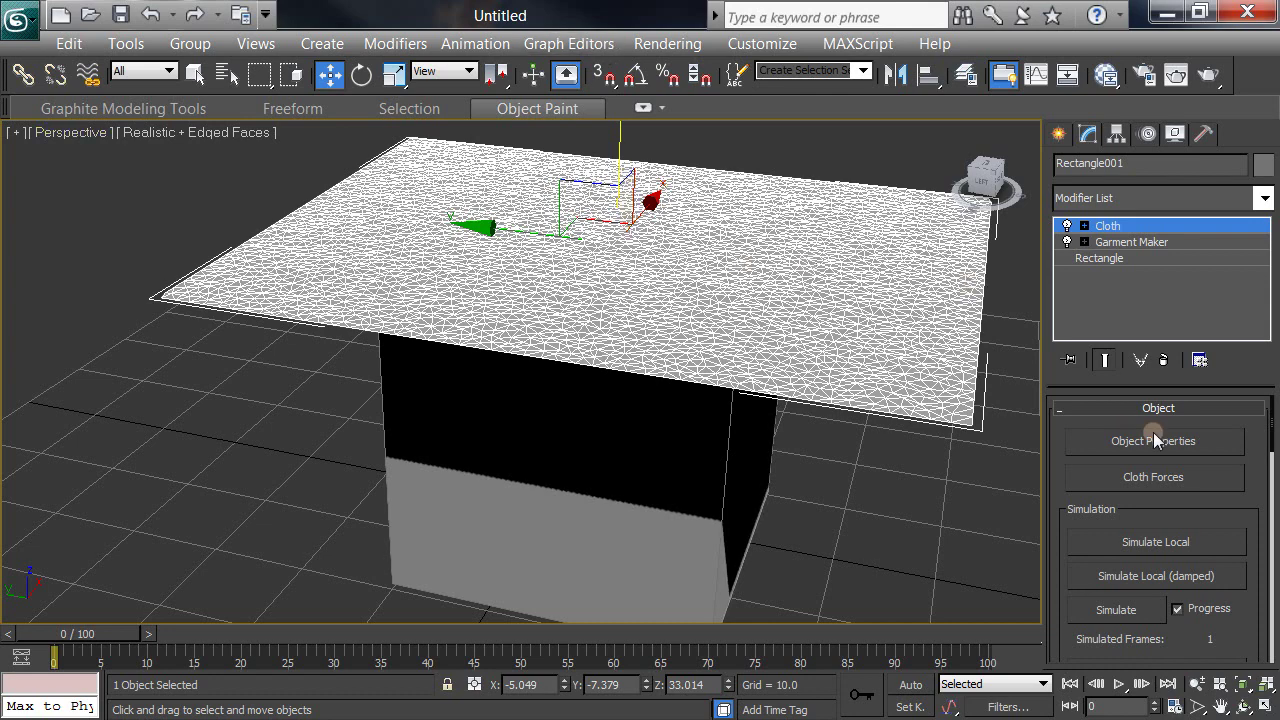
Reopen the Cloth modifier's object properties and add Box001 to the simulation
click(1175, 444)
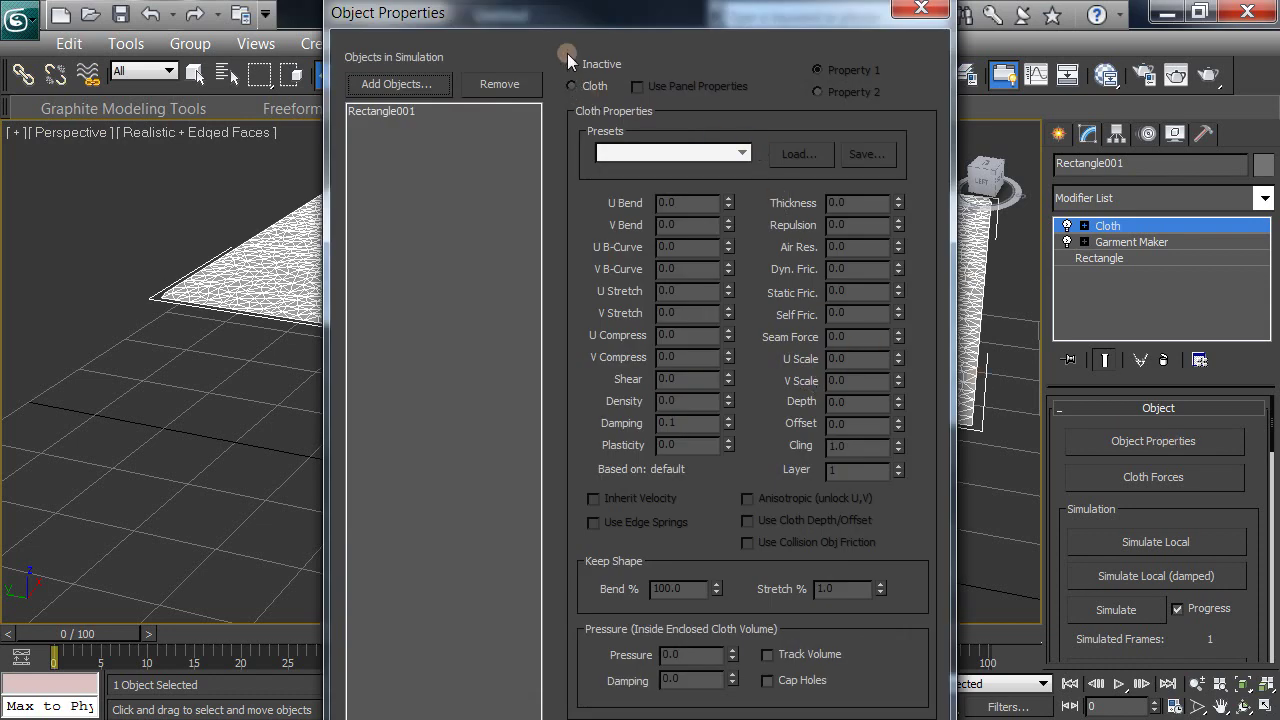
drag(563, 30, 811, 27)
click(686, 84)
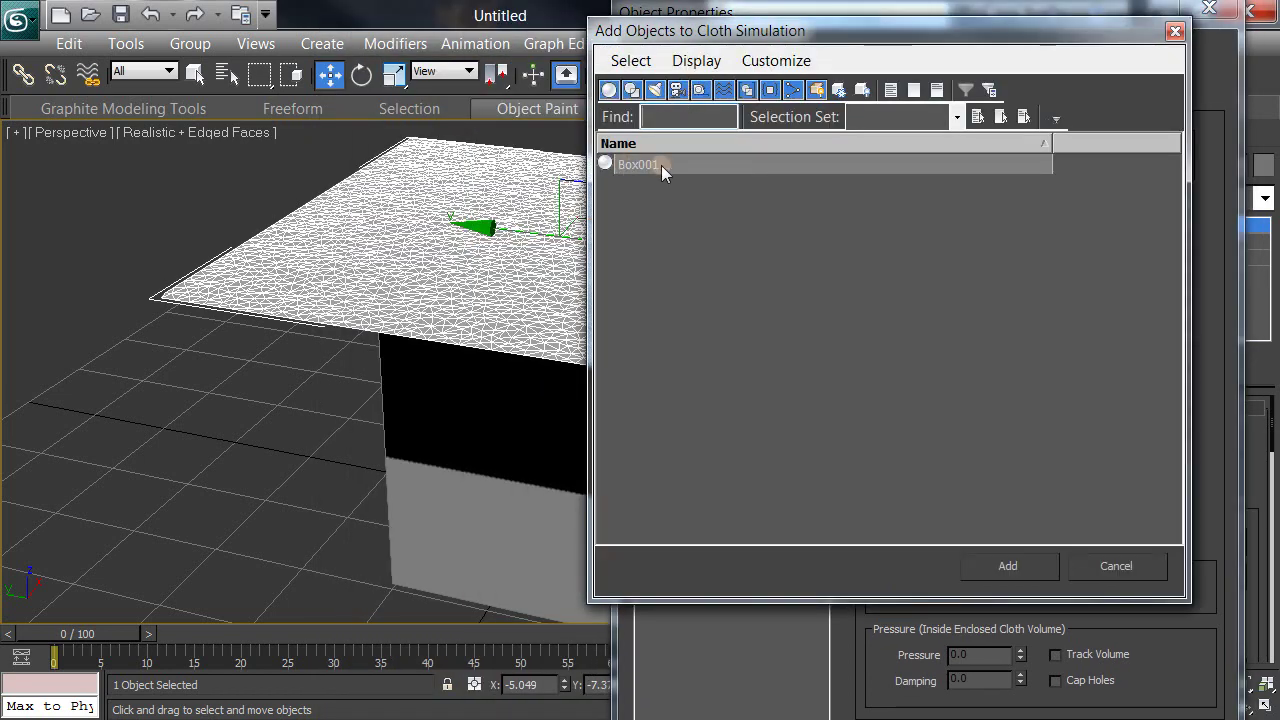
double_click(663, 165)
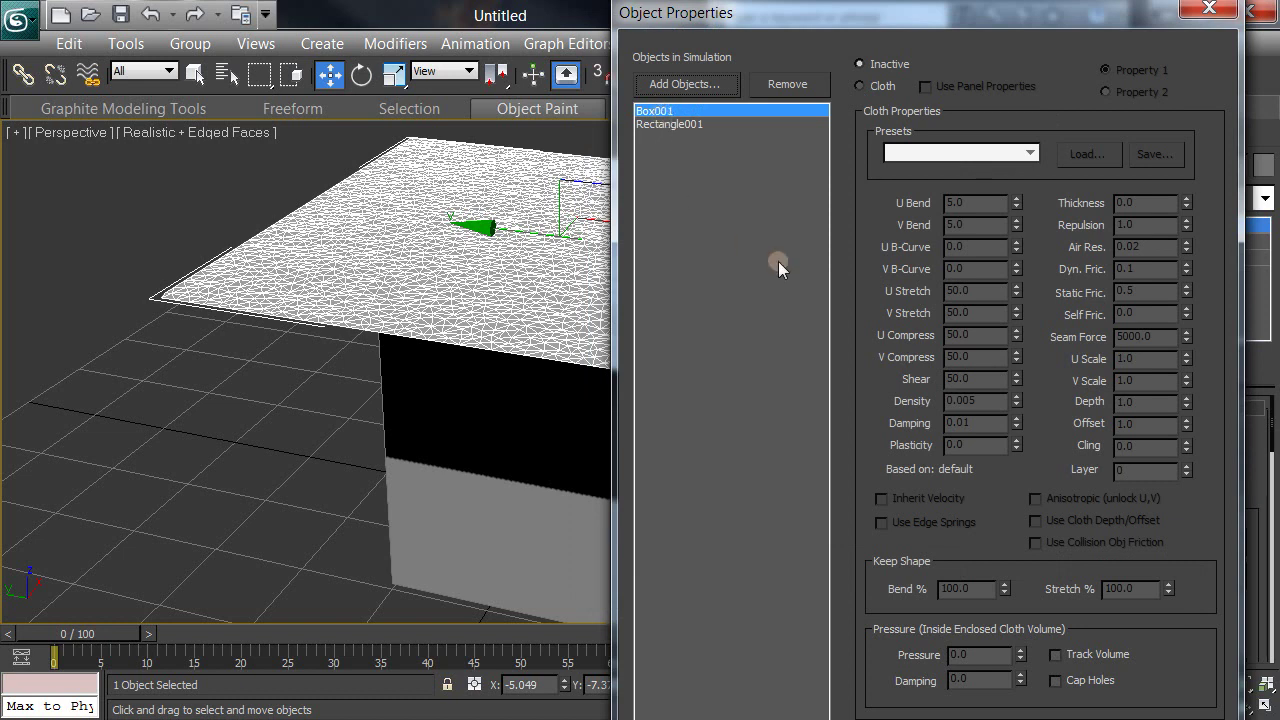
Set Box001 as a Collision Object in the cloth simulation and confirm the object properties
drag(909, 35, 910, 8)
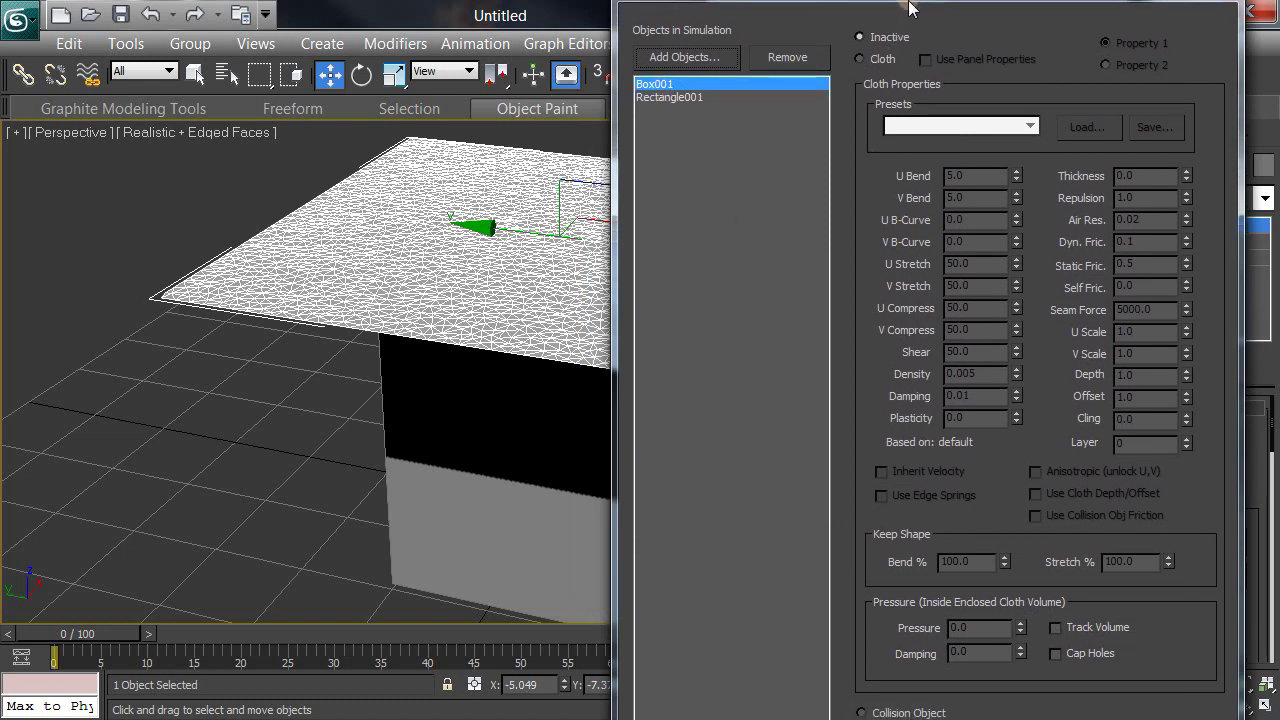
click(893, 206)
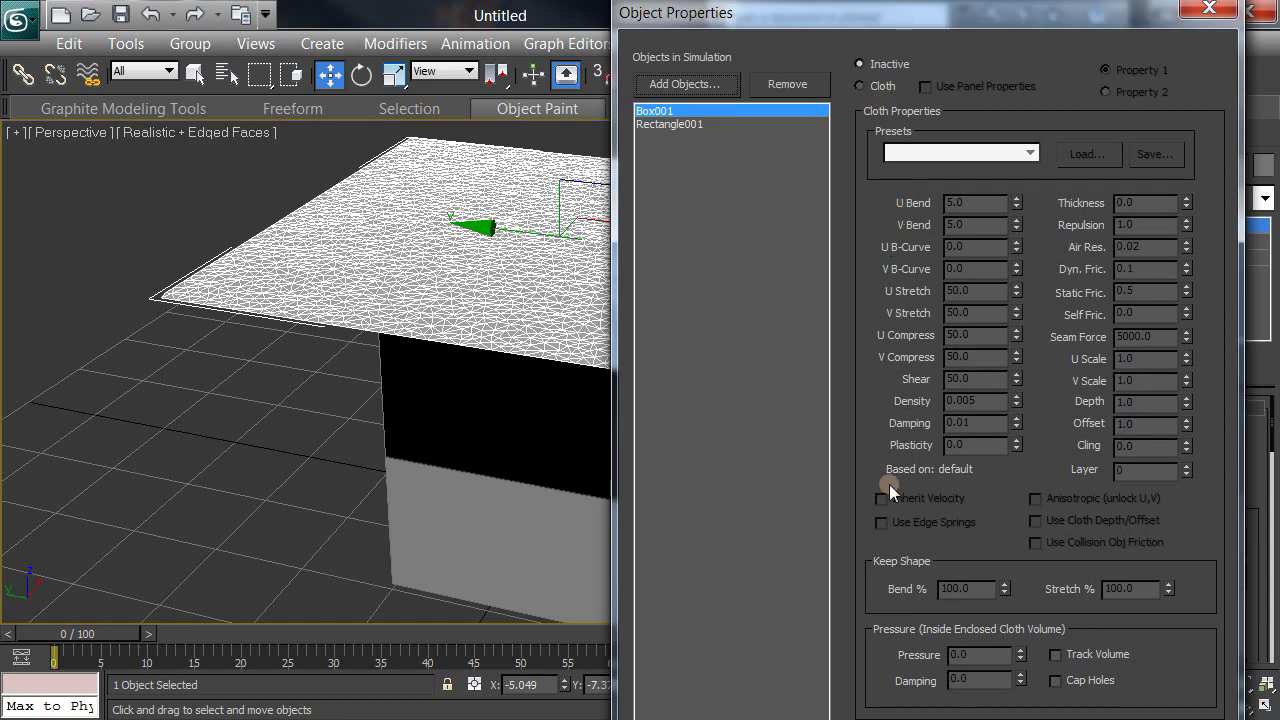
drag(857, 33, 274, 8)
key(Return)
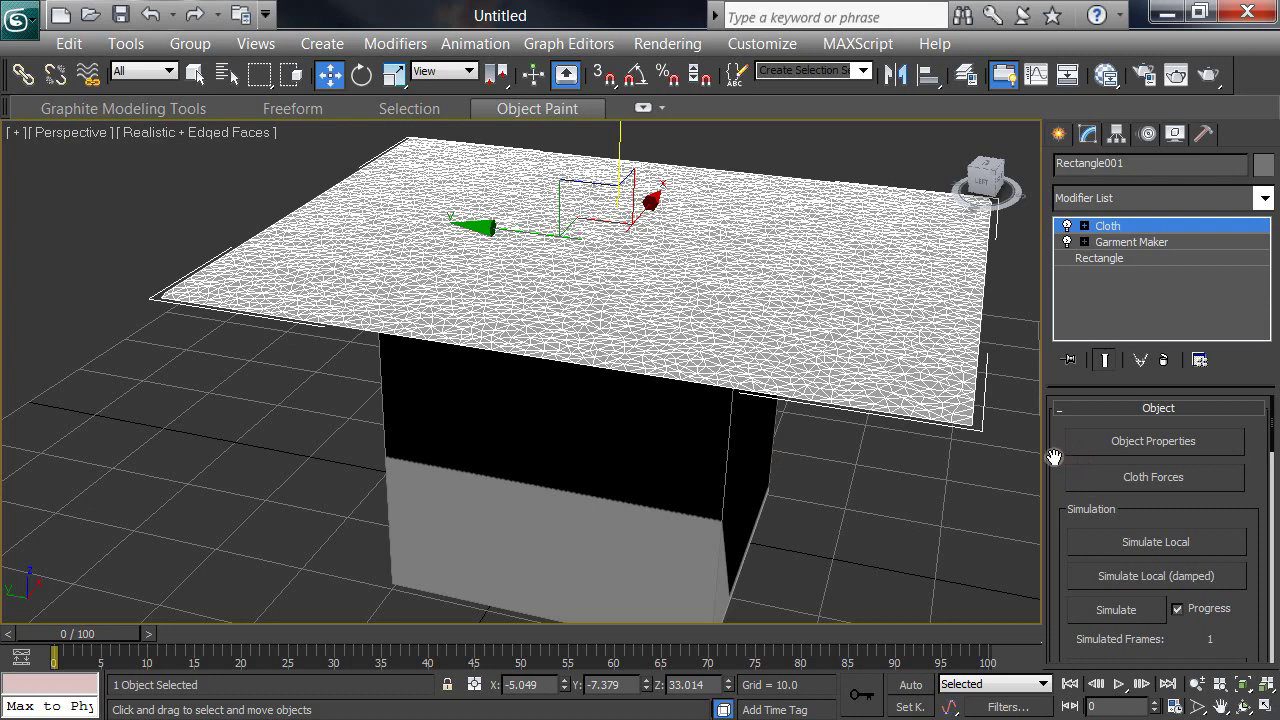
Run the cloth simulation over the full 100 frames and examine the draped folds up close
scroll(1058, 448, down, 3)
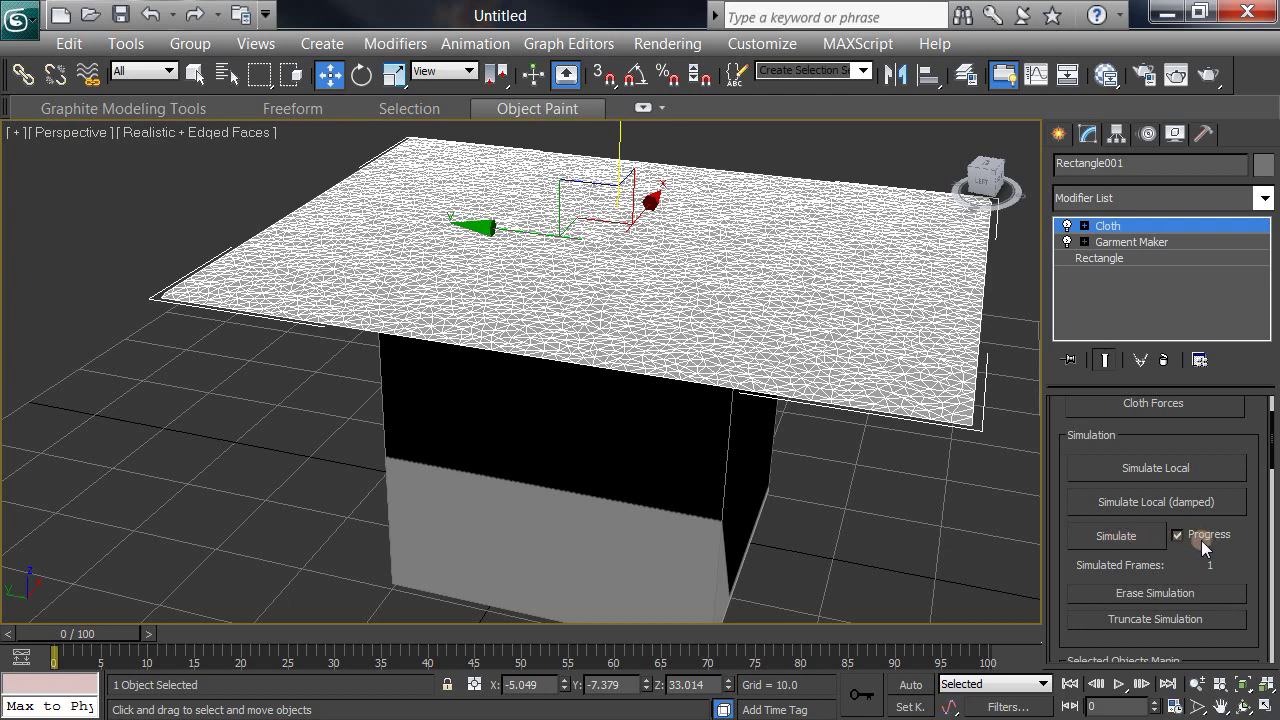
click(1131, 540)
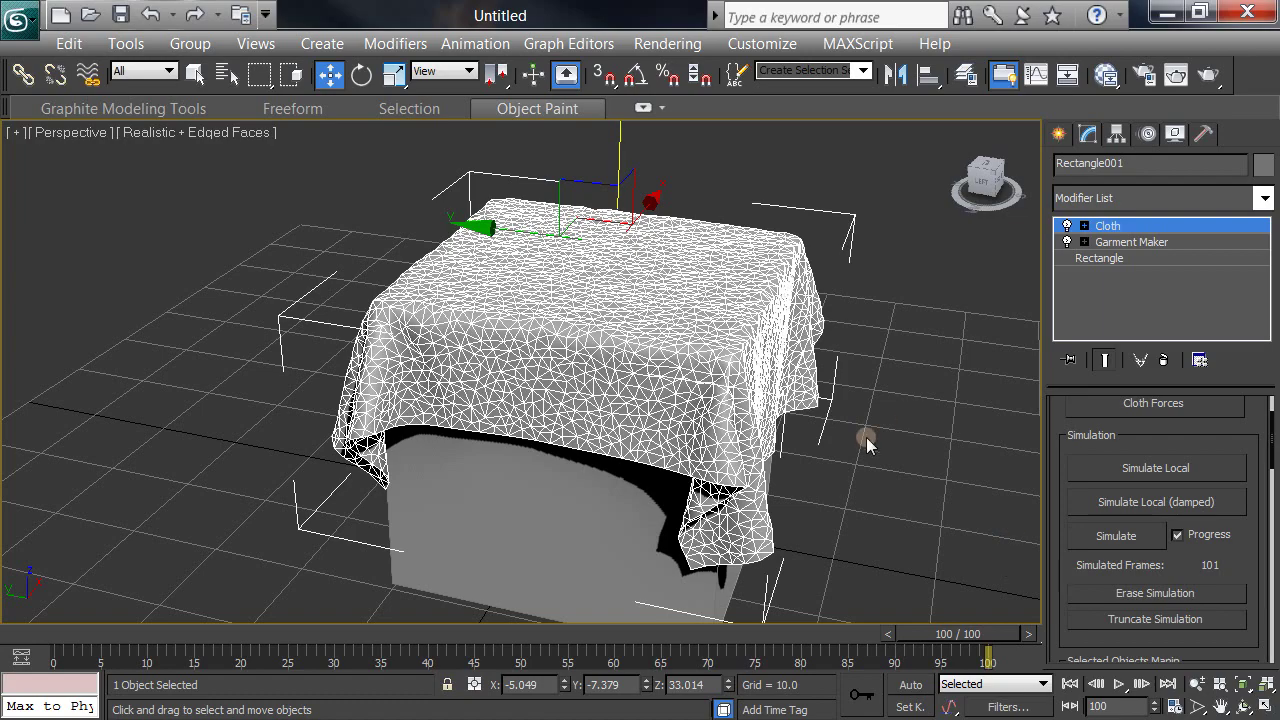
scroll(866, 437, up, 5)
middle_drag(853, 453, 777, 466)
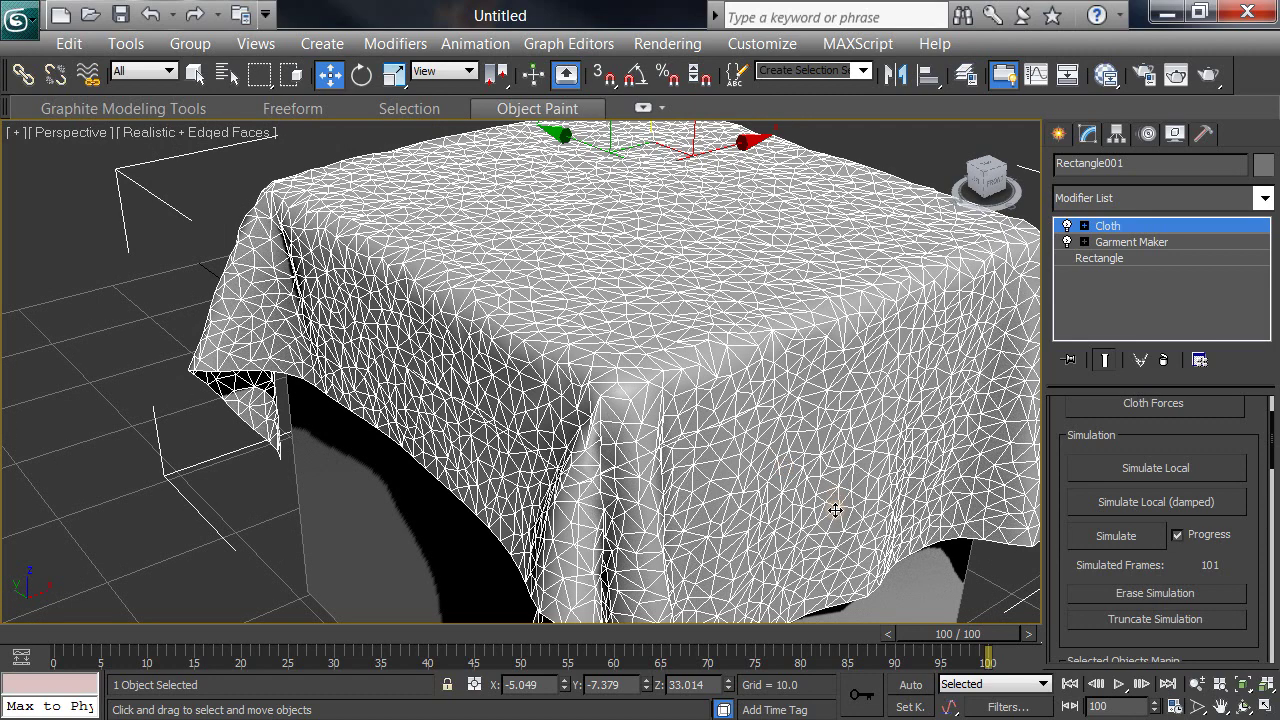
scroll(855, 478, down, 3)
scroll(848, 466, up, 3)
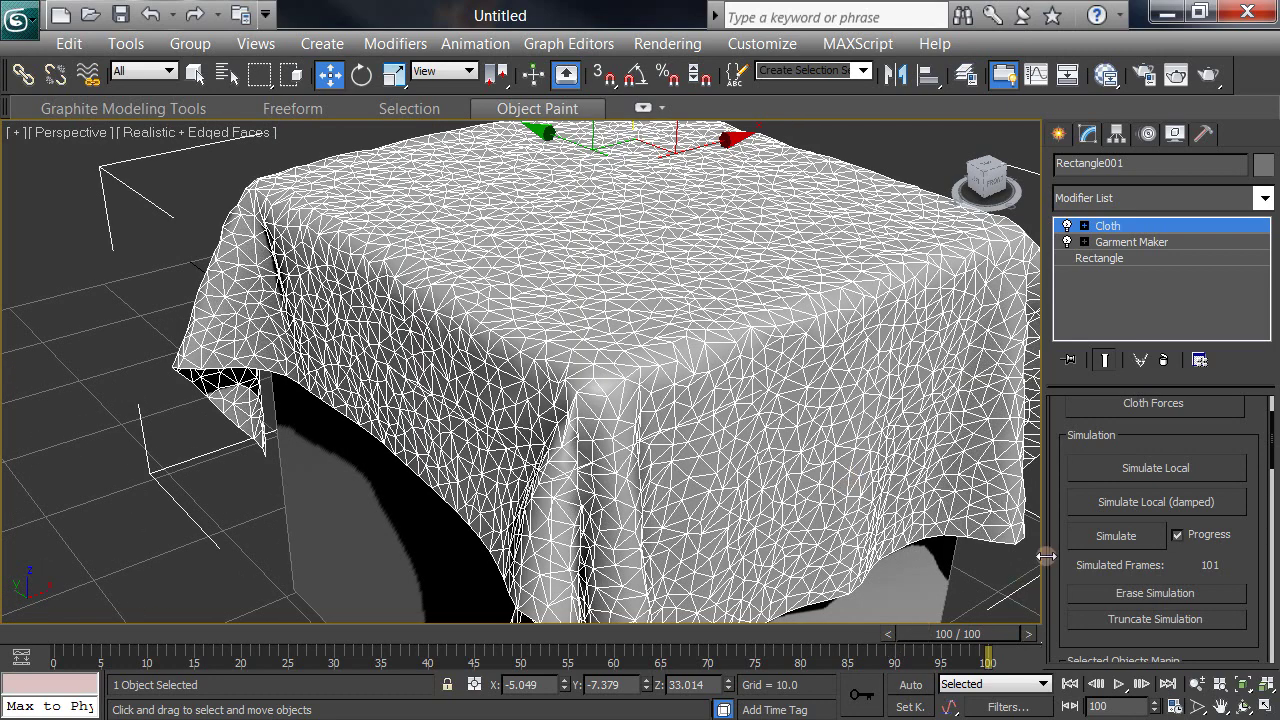
Create keys from the cloth simulation on Rectangle001, accepting that this cannot be undone
drag(1060, 575, 1090, 548)
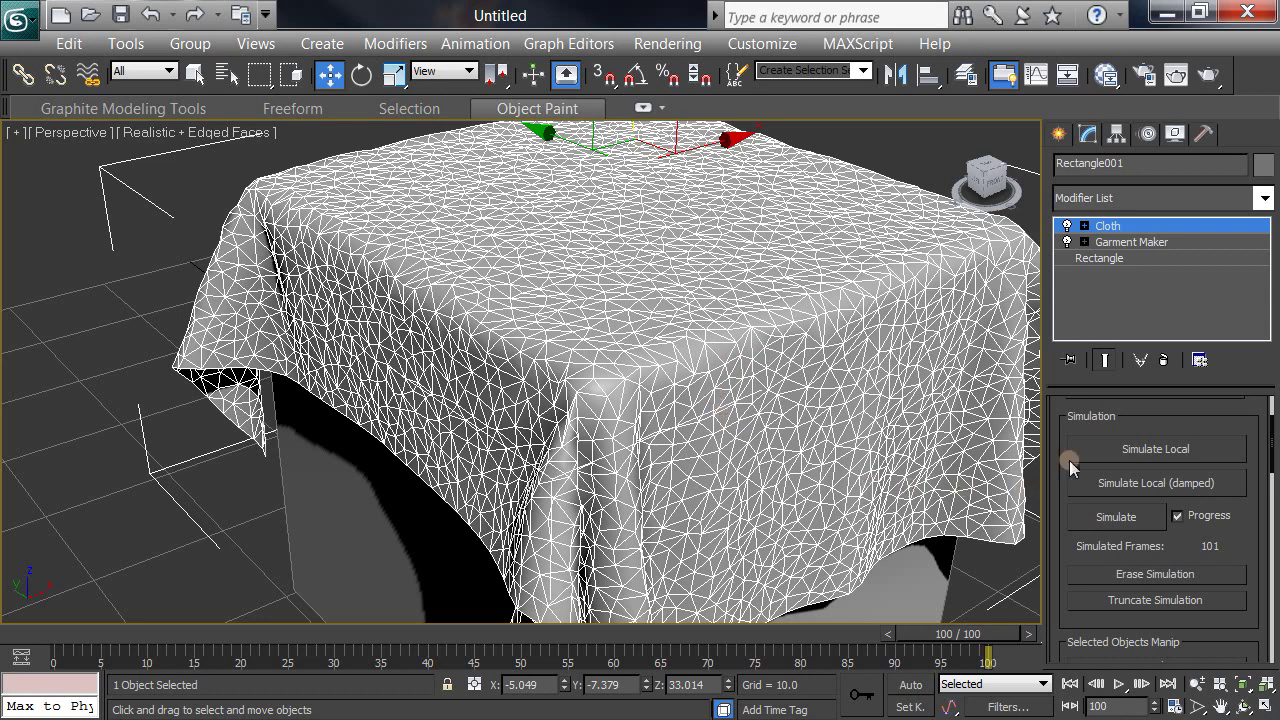
drag(1071, 545, 1066, 329)
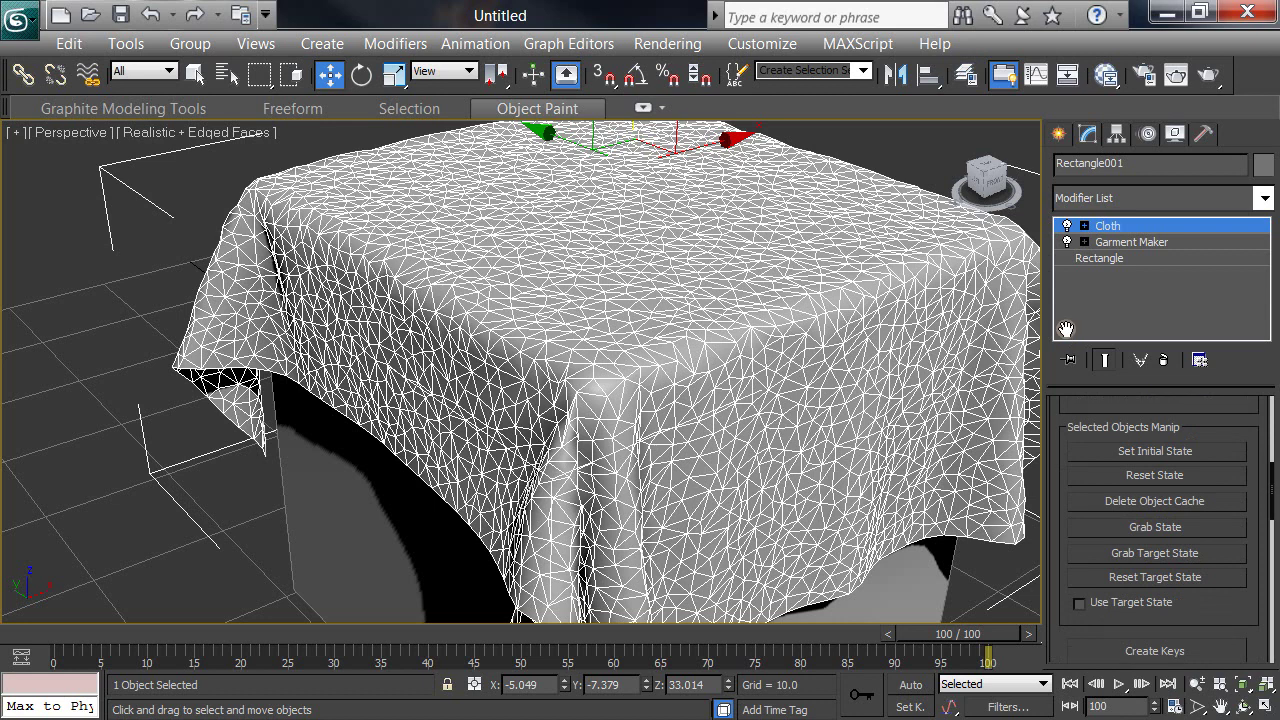
drag(1066, 329, 1096, 177)
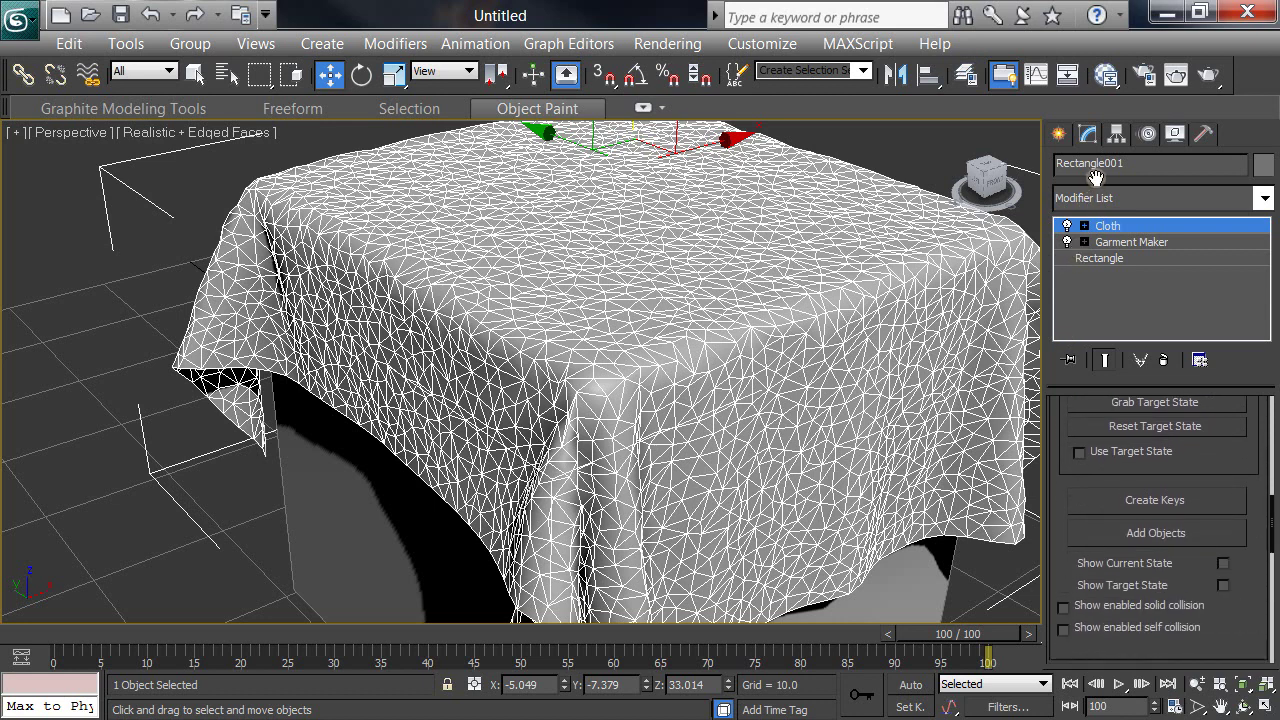
click(1124, 500)
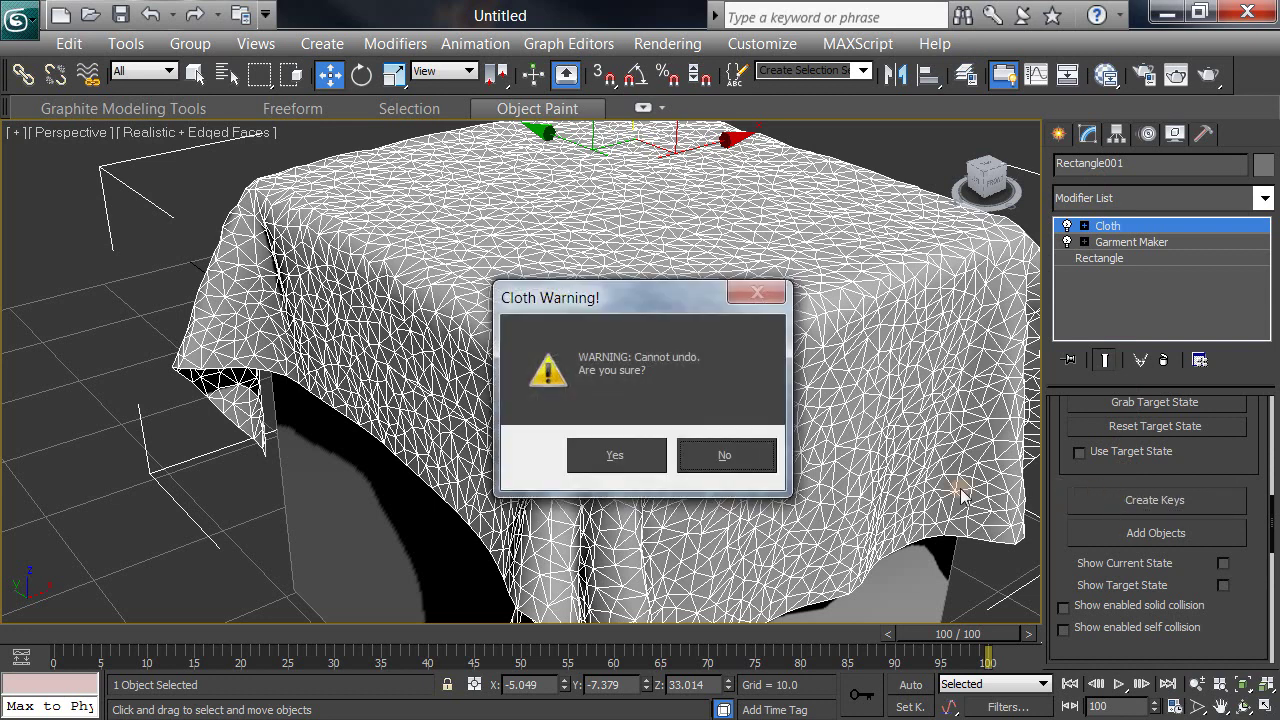
click(613, 458)
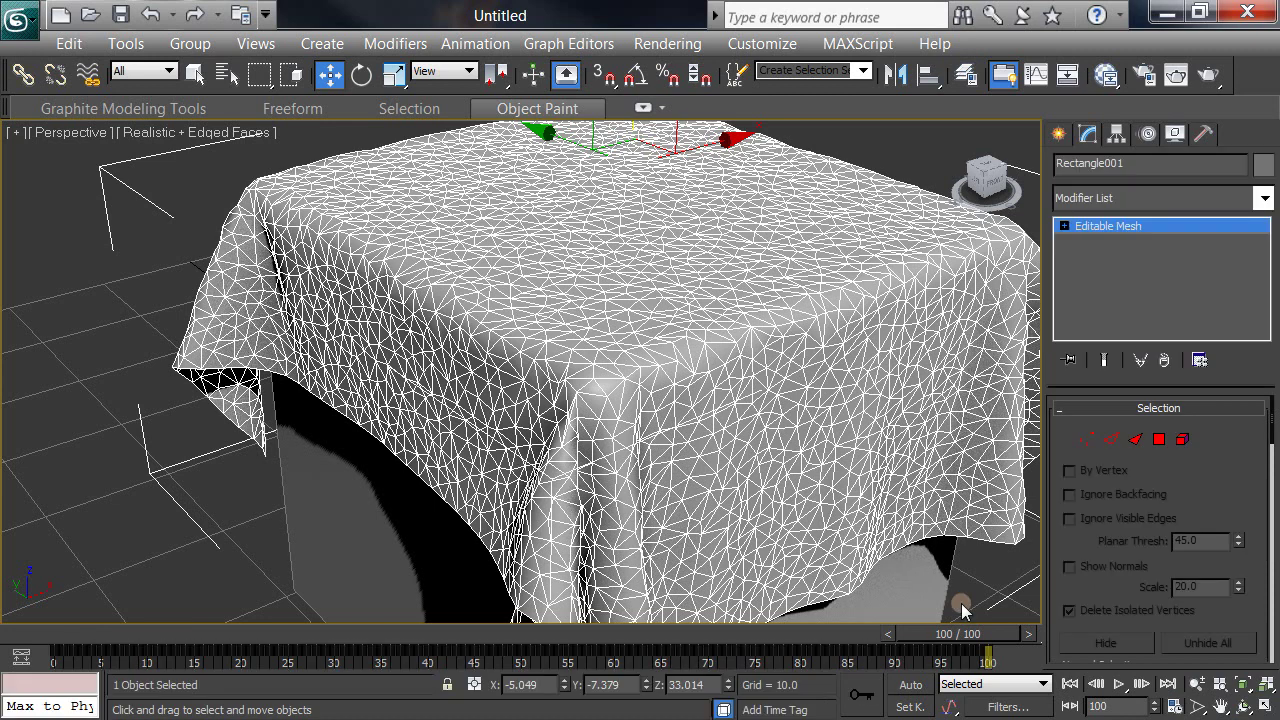
Set the timeline to frame 40 and convert the draped cloth there to an Editable Poly
drag(961, 631, 435, 714)
key(w)
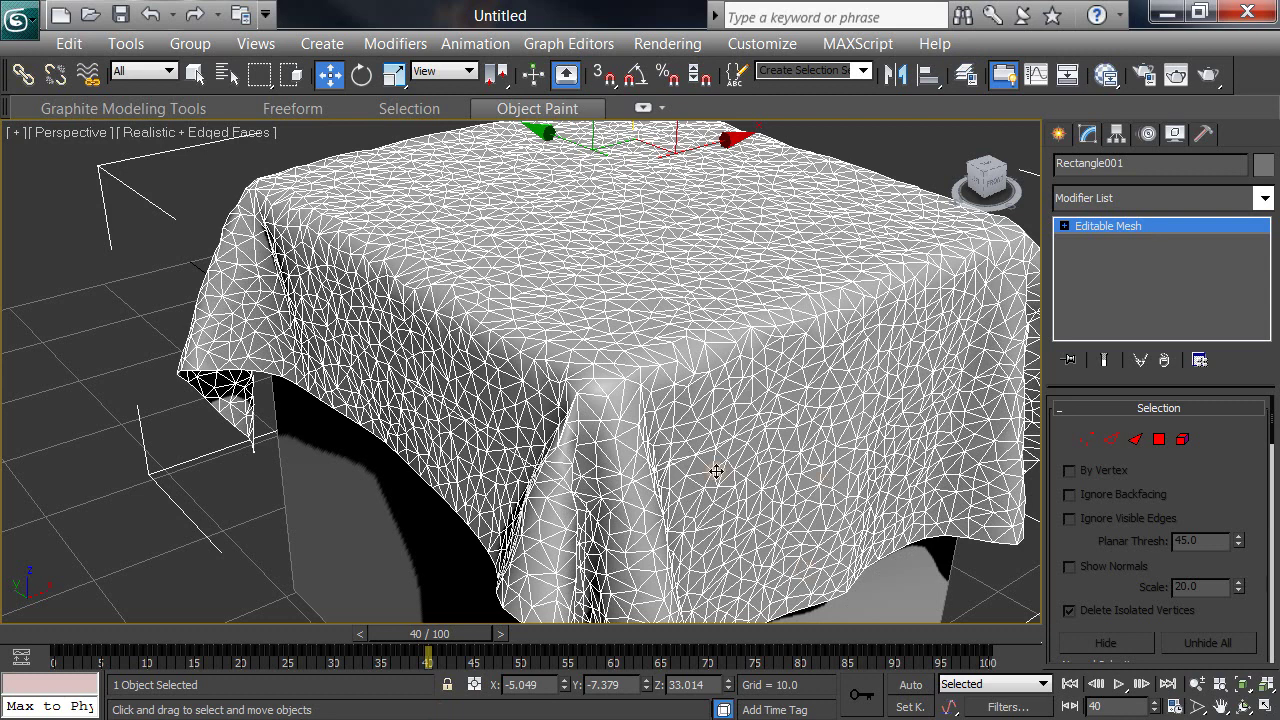
right_click(653, 337)
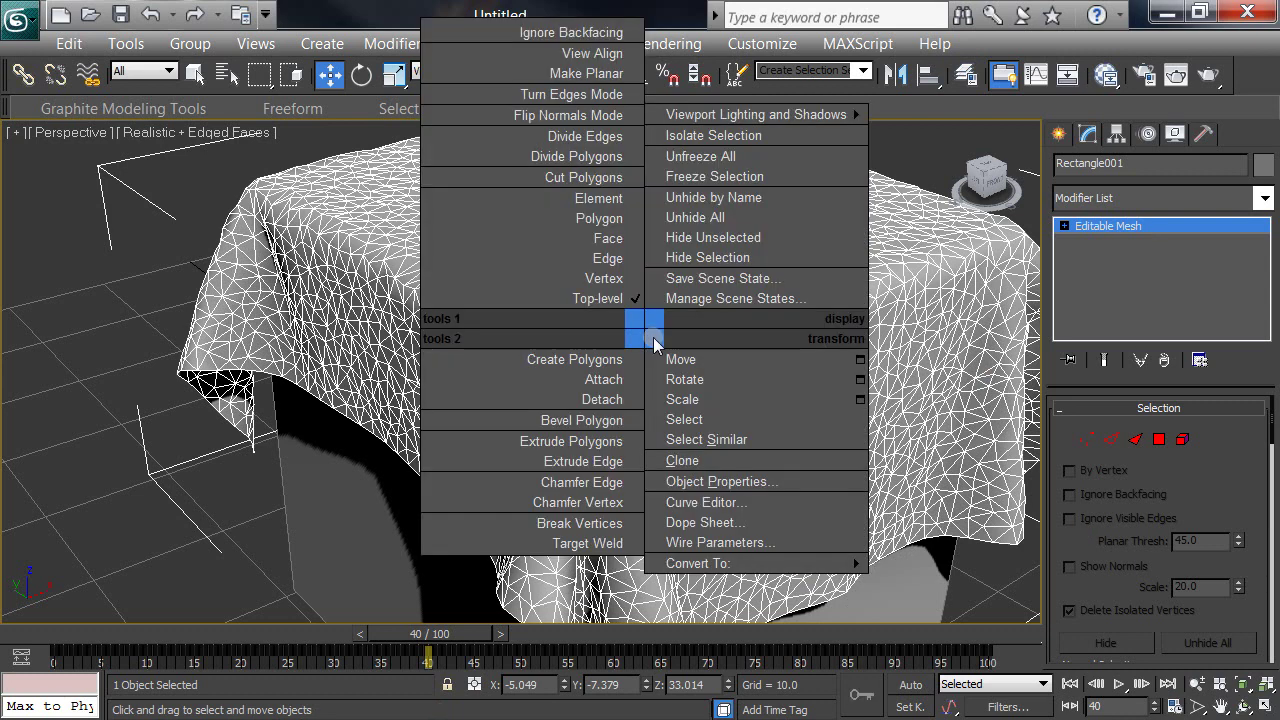
mouse_move(685, 566)
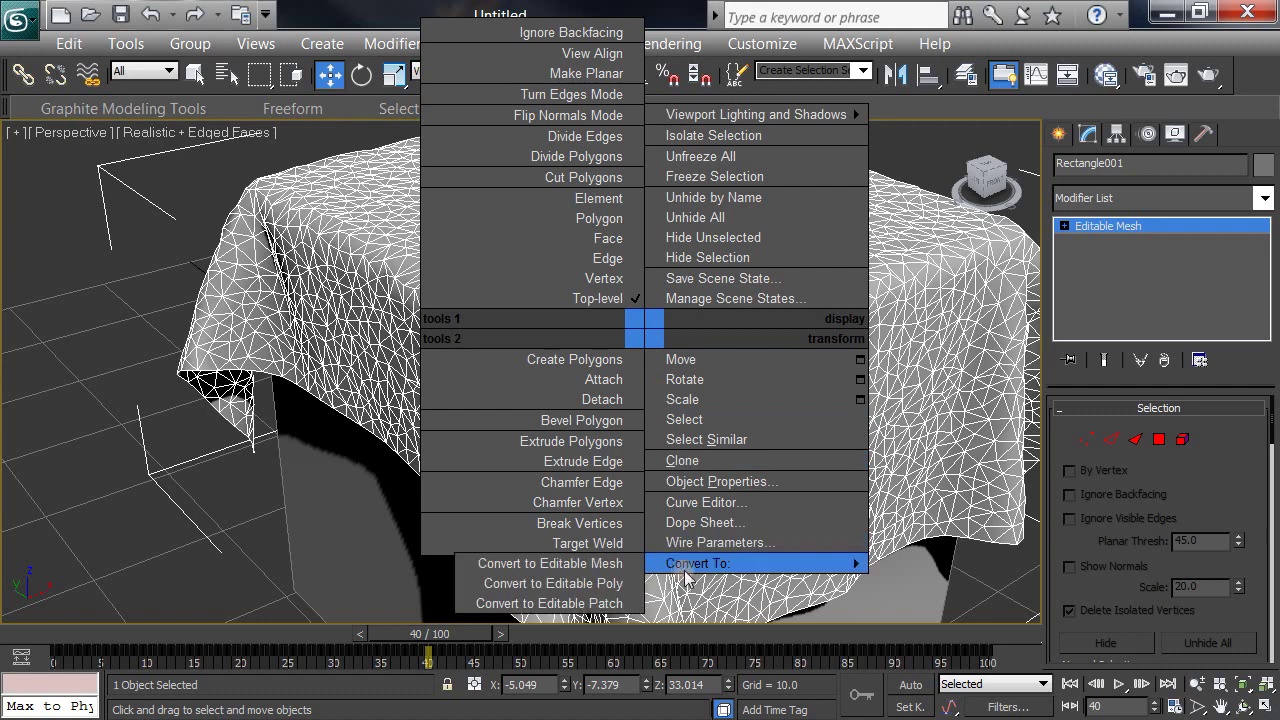
click(630, 583)
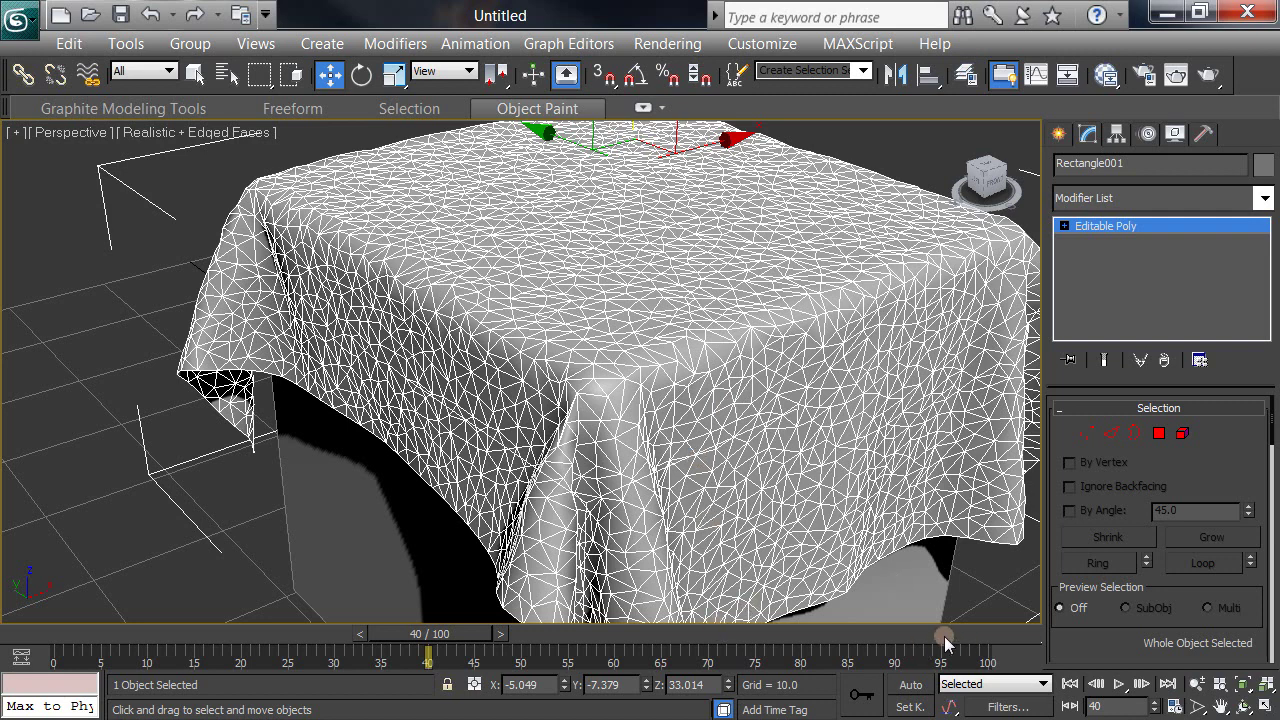
Scrub the timeline to check the converted cloth for animation, and return to frame 0
drag(484, 638, 945, 707)
key(Home)
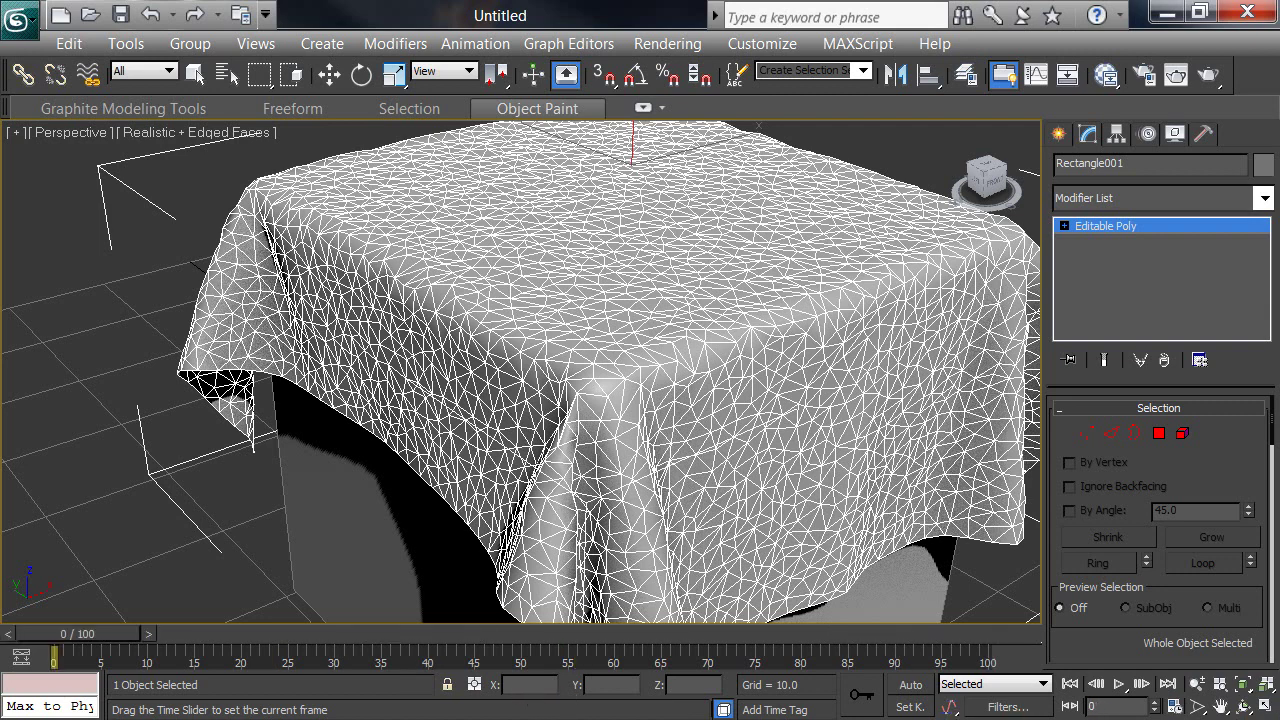
key(w)
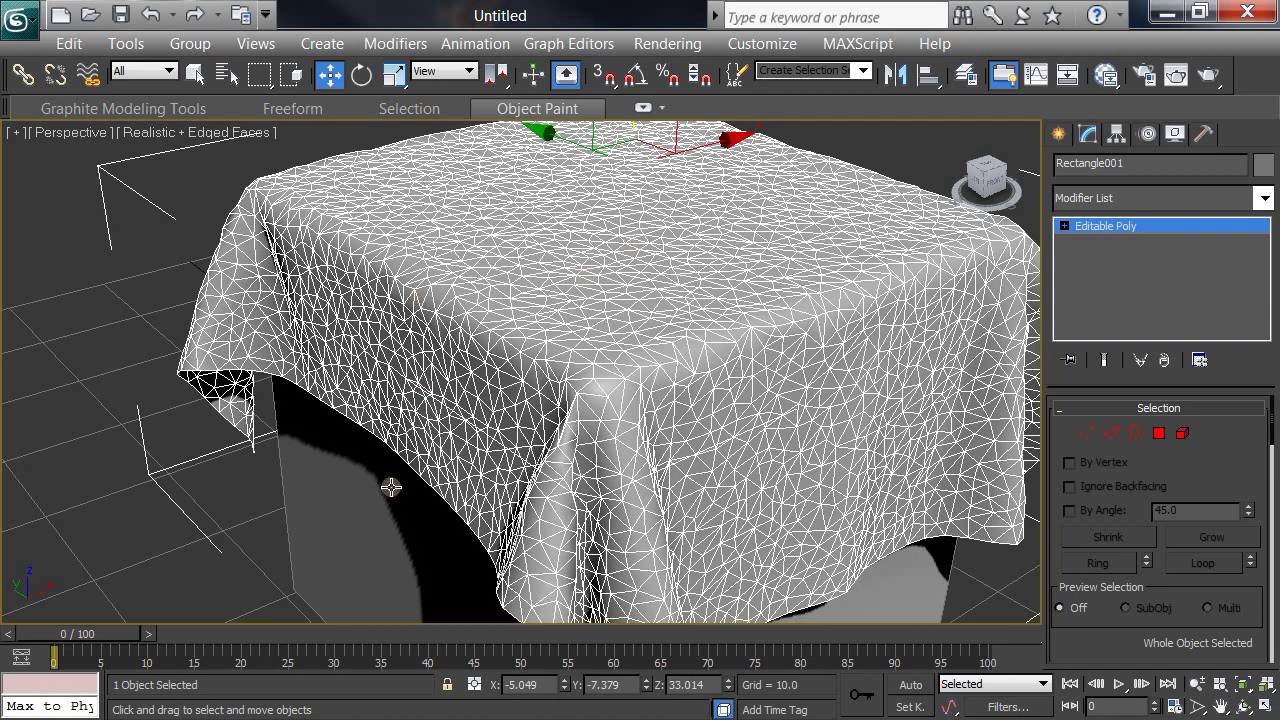
Delete Box001 from under the draped cloth and inspect the remaining cloth mesh
click(391, 487)
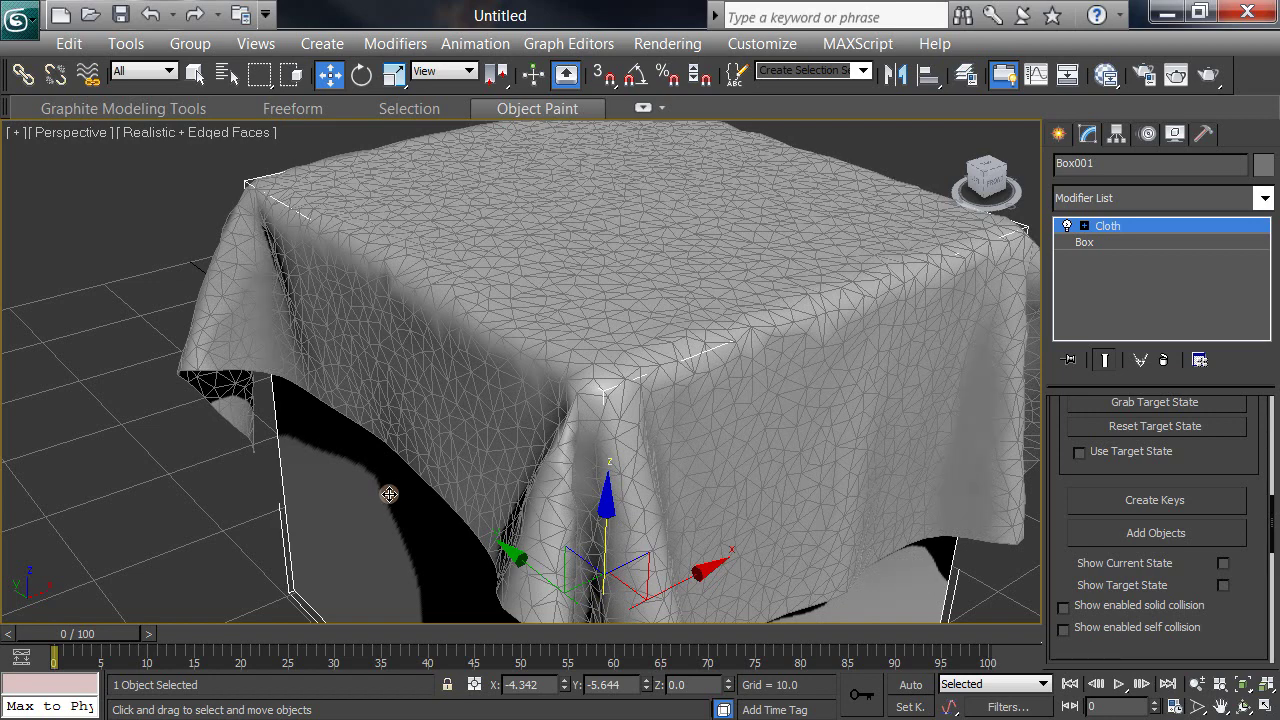
key(Delete)
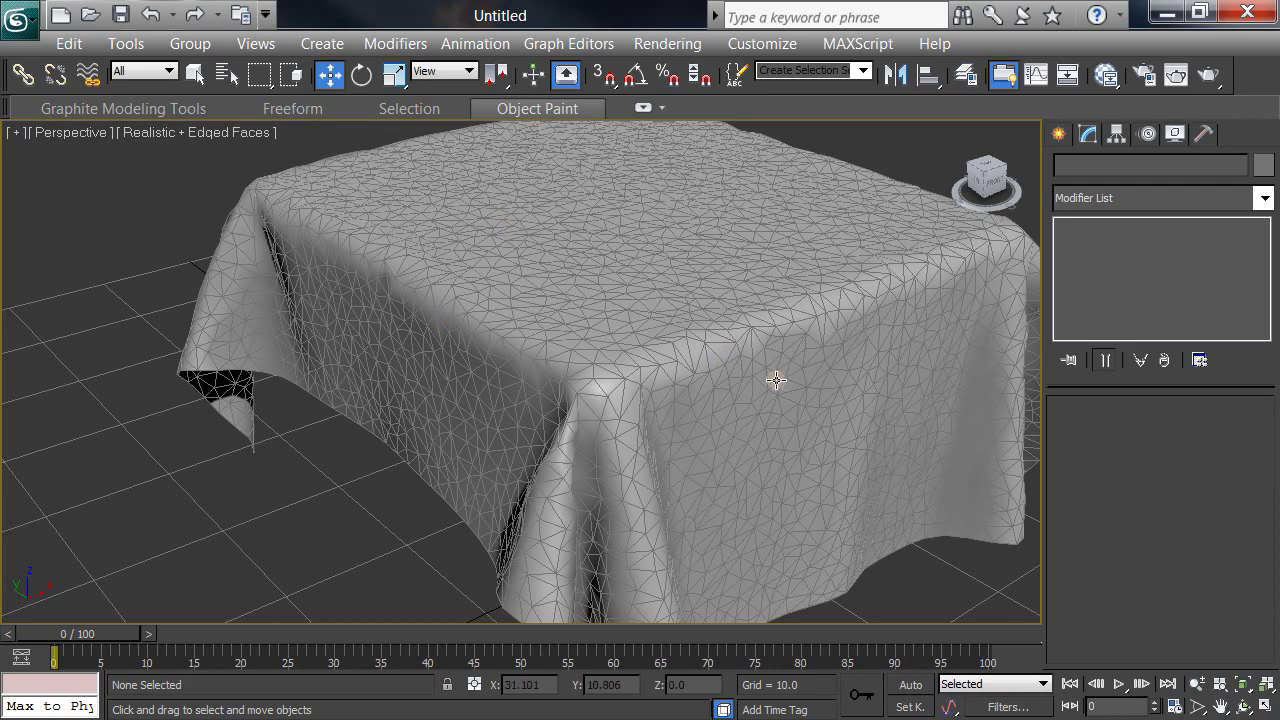
scroll(757, 403, up, 5)
middle_drag(683, 443, 704, 412)
scroll(704, 412, down, 5)
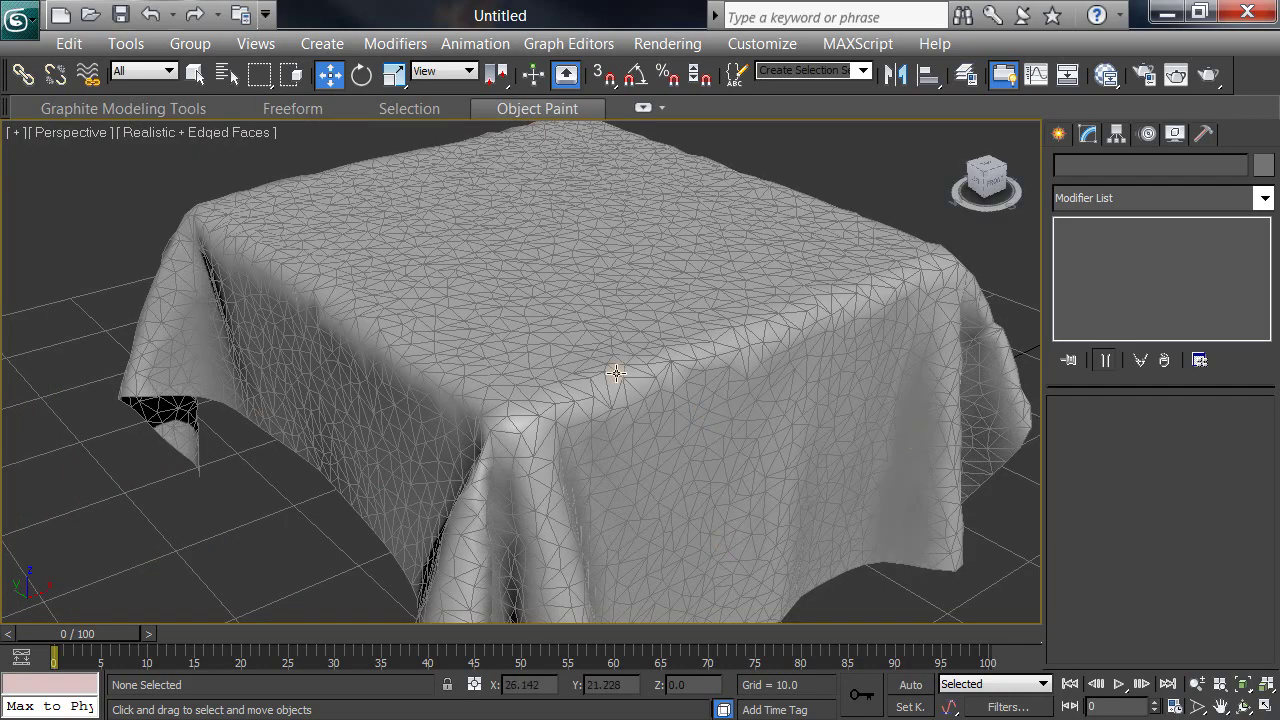
middle_drag(569, 302, 591, 337)
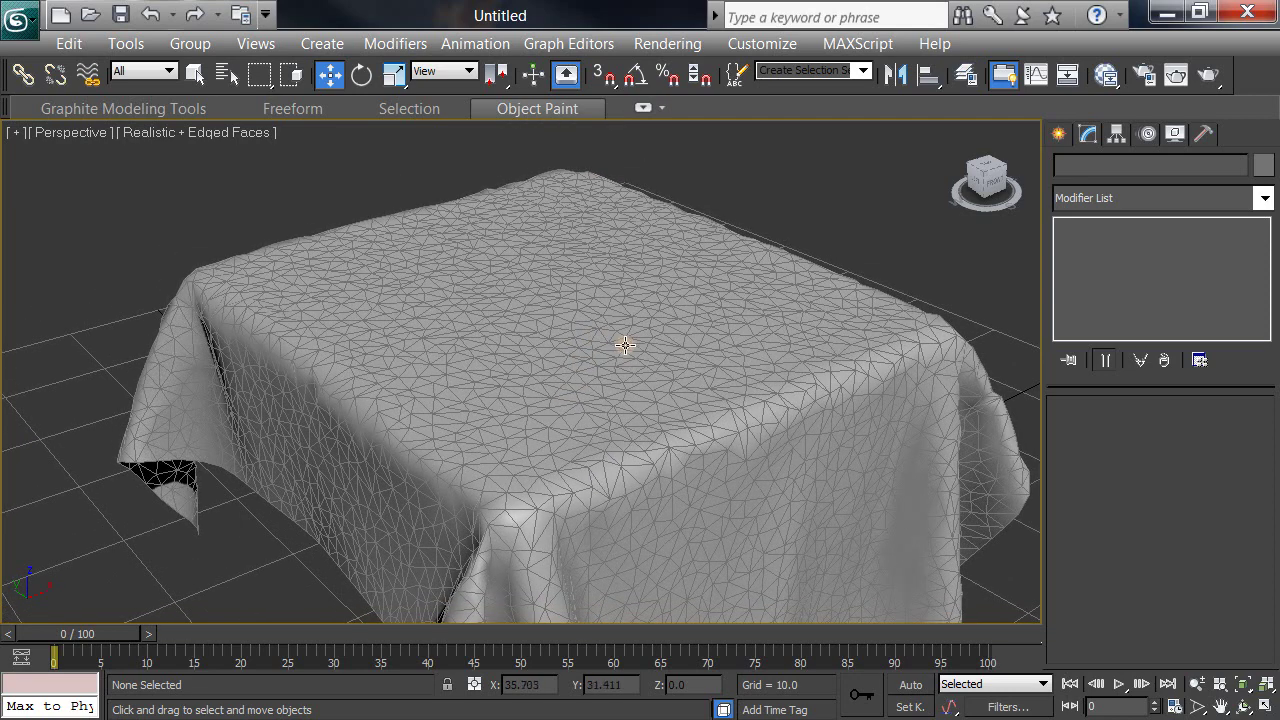